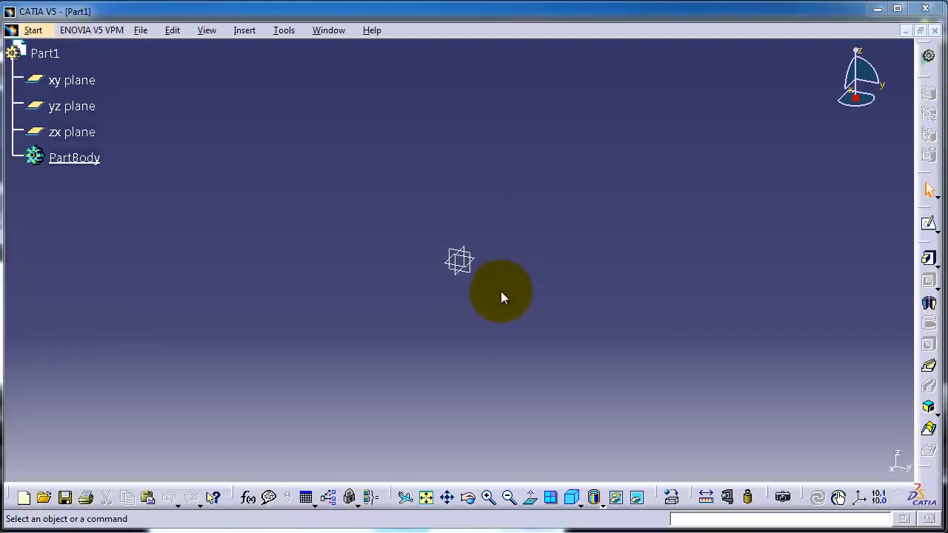
Sketch a circle of about 30 mm radius centred on the origin of the zx plane, and exit the sketch
middle_drag(504, 304, 465, 225)
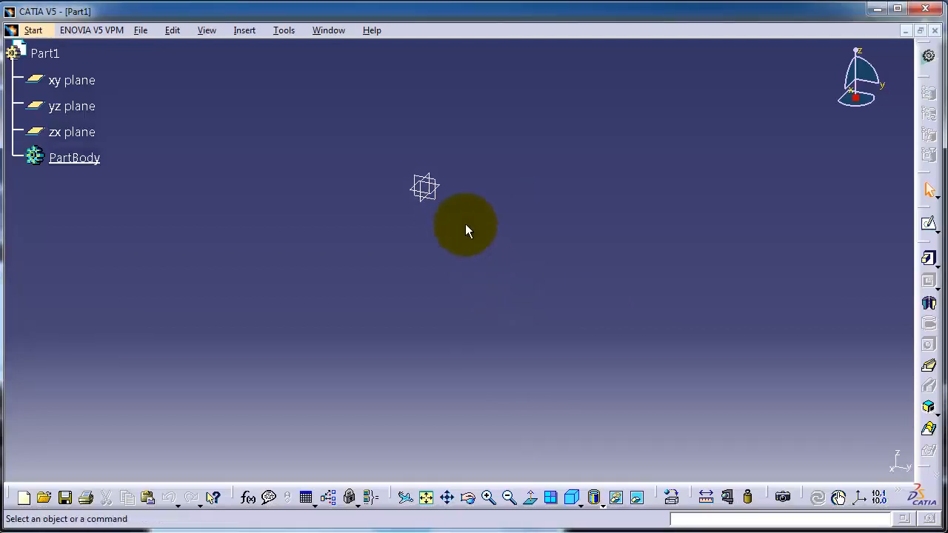
click(67, 133)
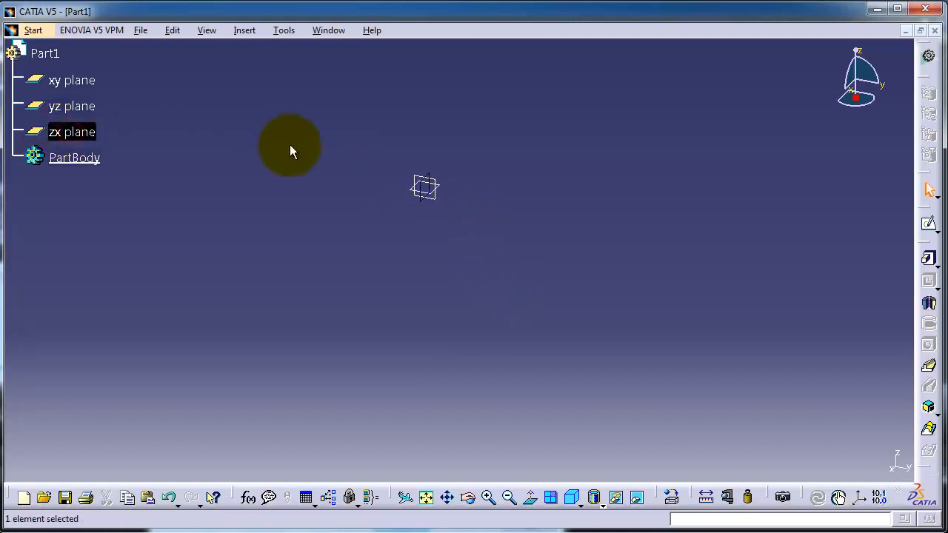
click(927, 231)
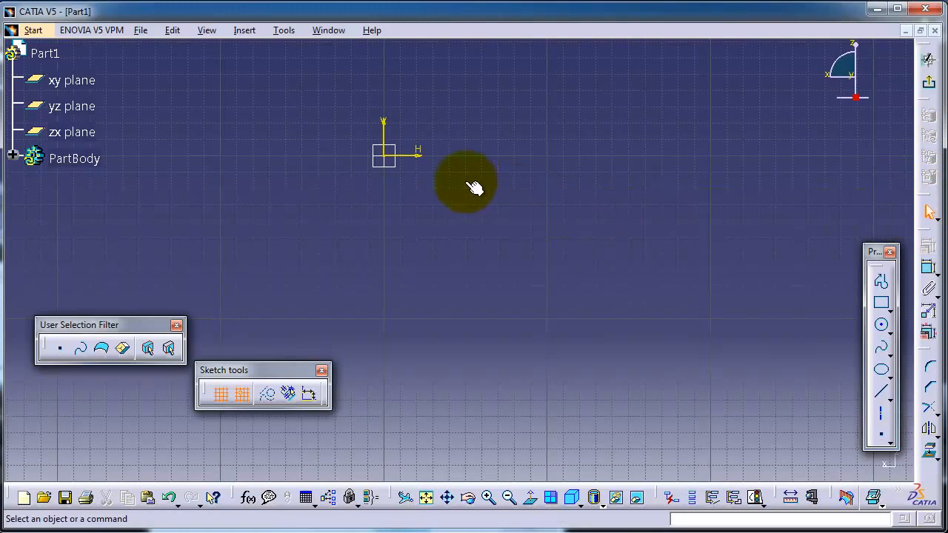
click(882, 331)
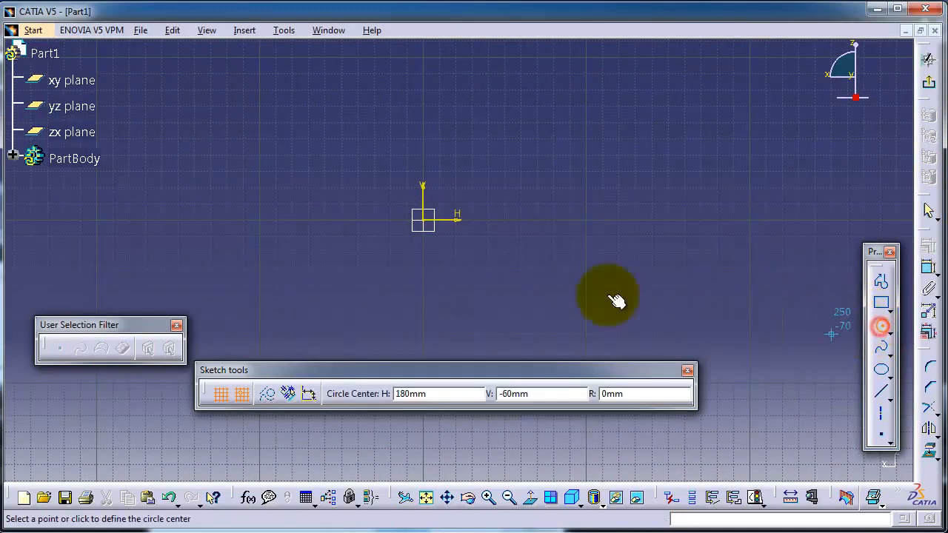
click(423, 220)
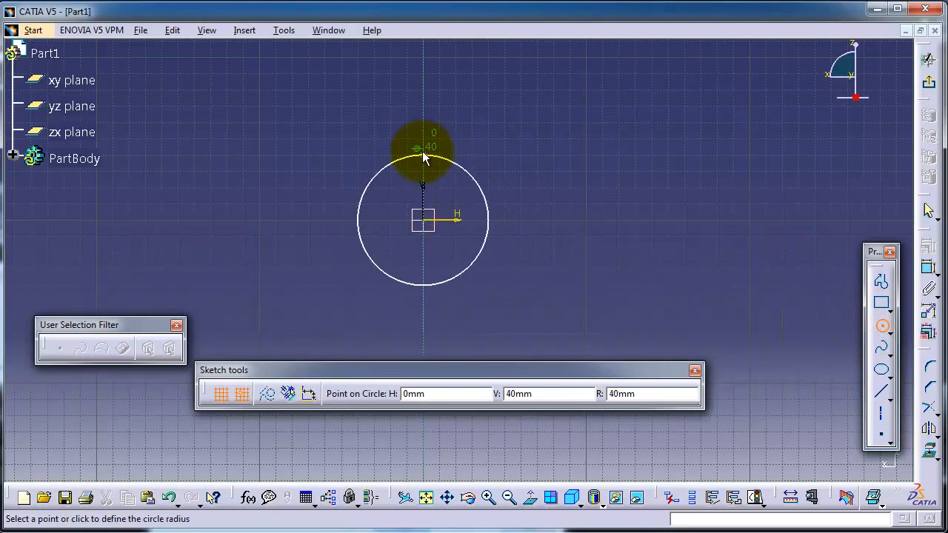
click(423, 171)
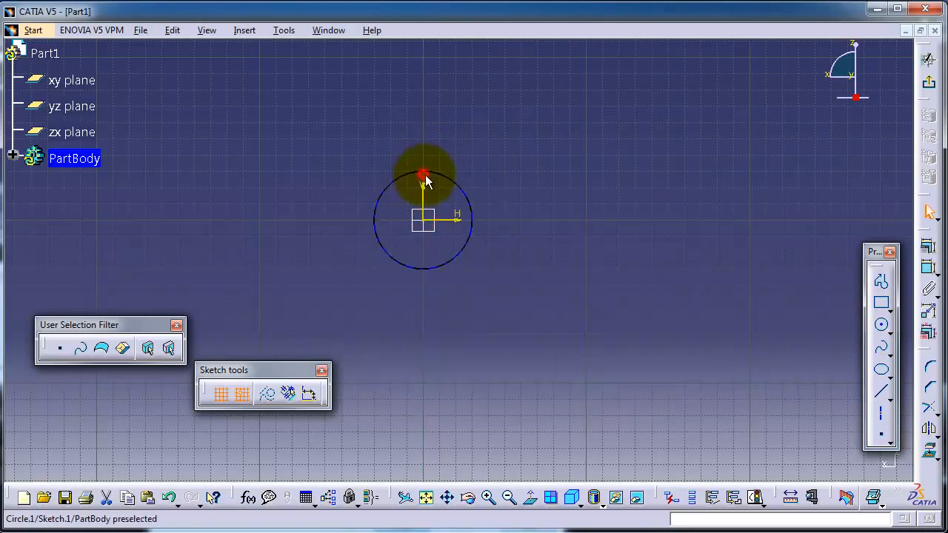
click(926, 86)
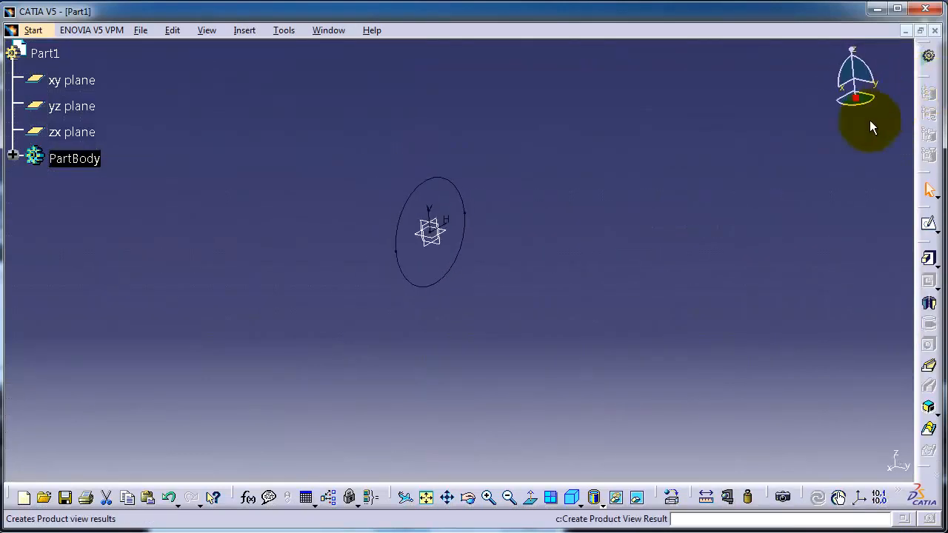
mouse_move(397, 236)
middle_down()
mouse_move(628, 269)
mouse_move(631, 282)
middle_up()
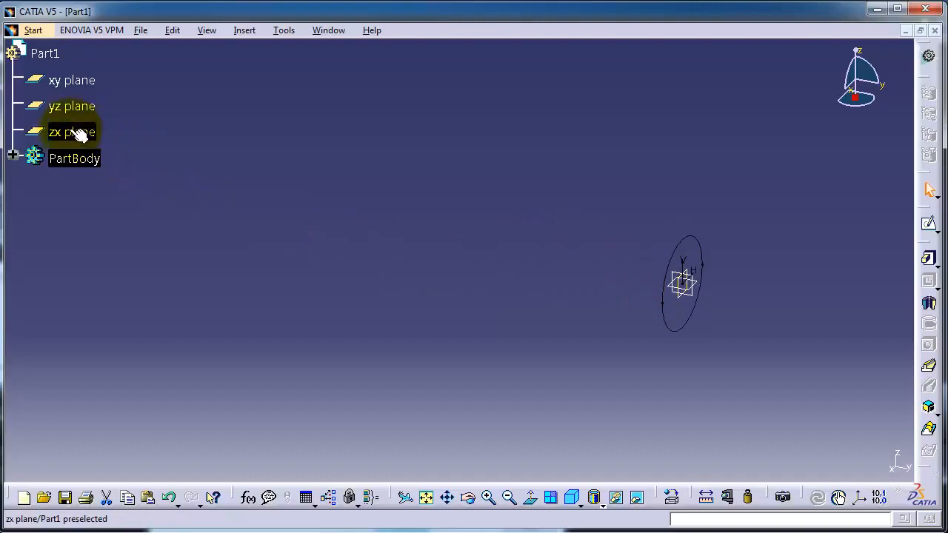
click(929, 229)
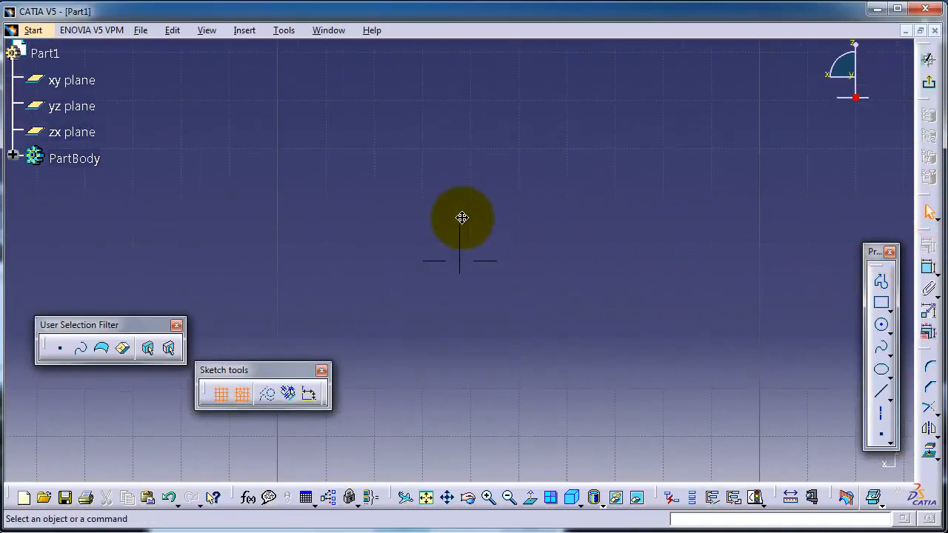
click(928, 82)
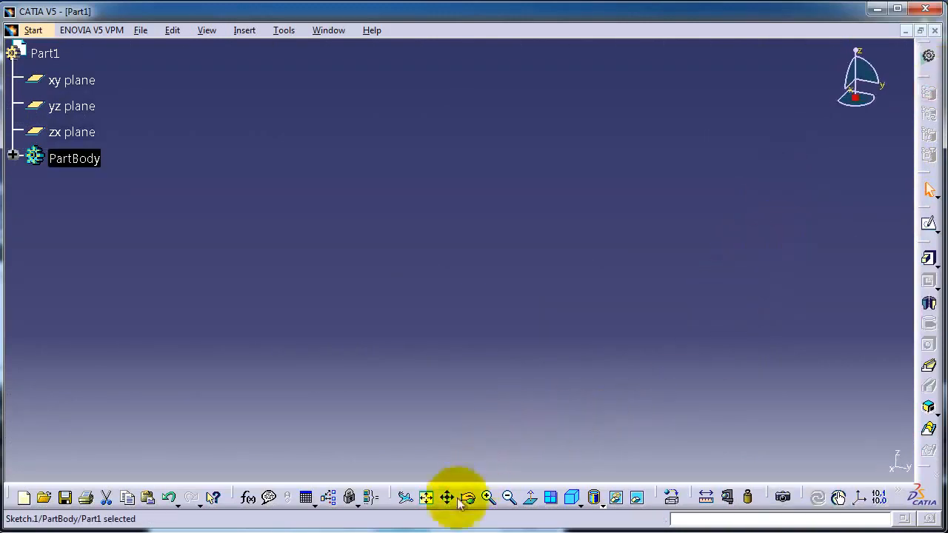
Open a new sketch on the xy plane, which runs perpendicular to the circle's plane
click(427, 499)
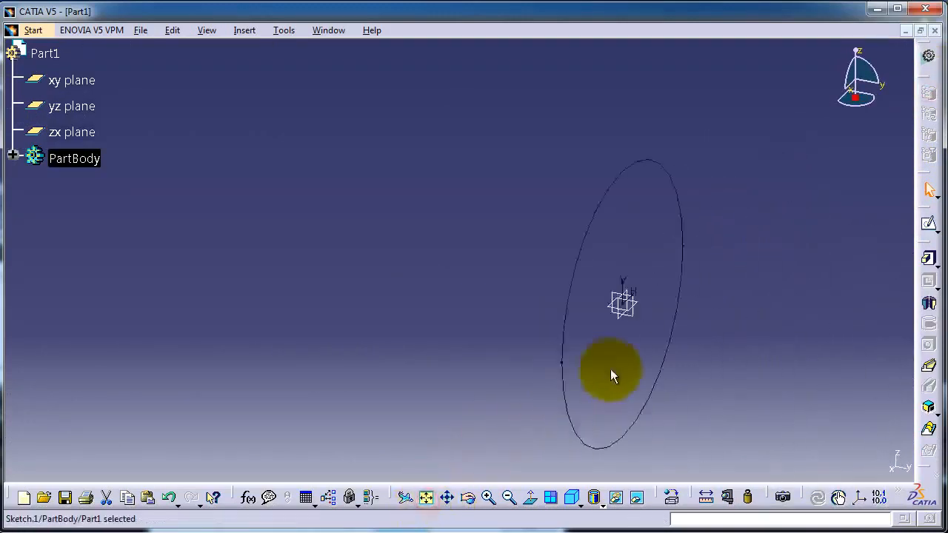
middle_drag(569, 307, 606, 305)
scroll(549, 301, down, 1)
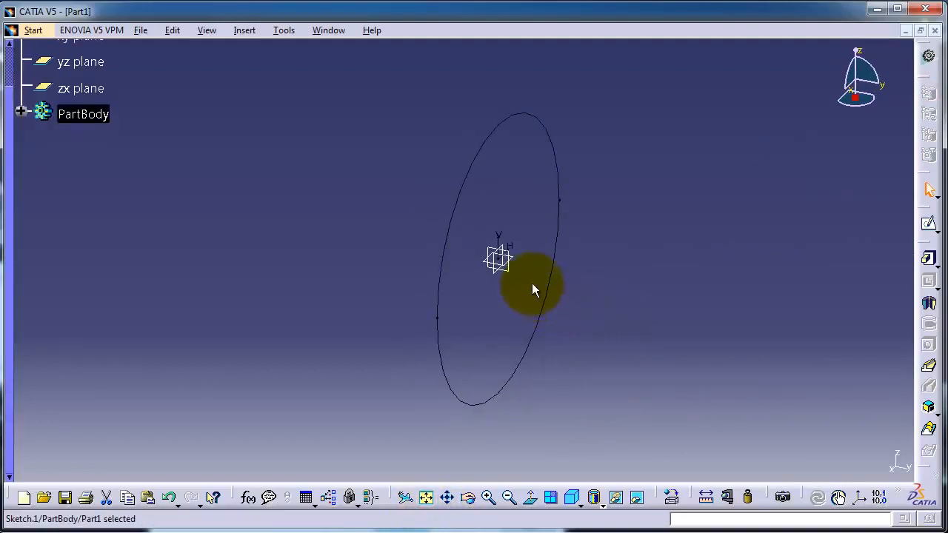
mouse_move(534, 285)
middle_down()
mouse_move(556, 296)
mouse_move(552, 175)
middle_up()
click(550, 272)
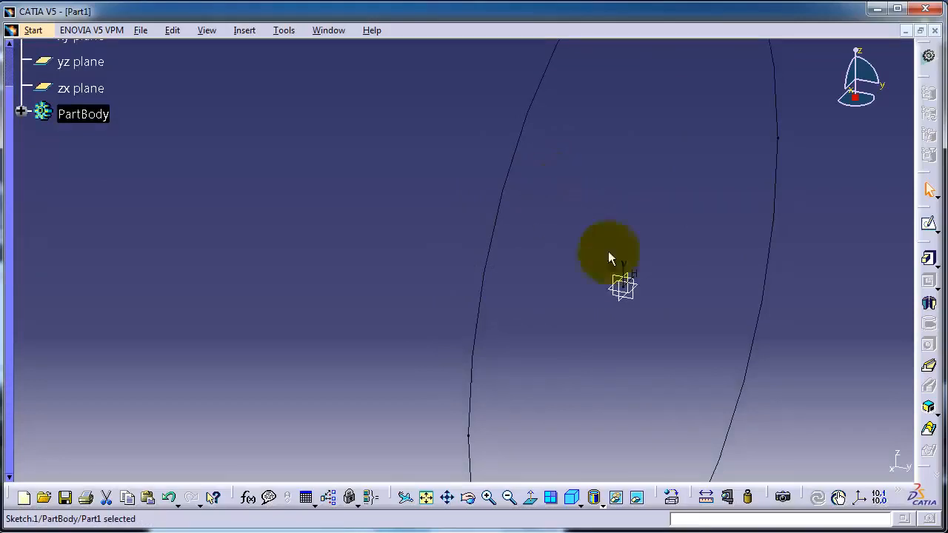
click(637, 286)
click(642, 287)
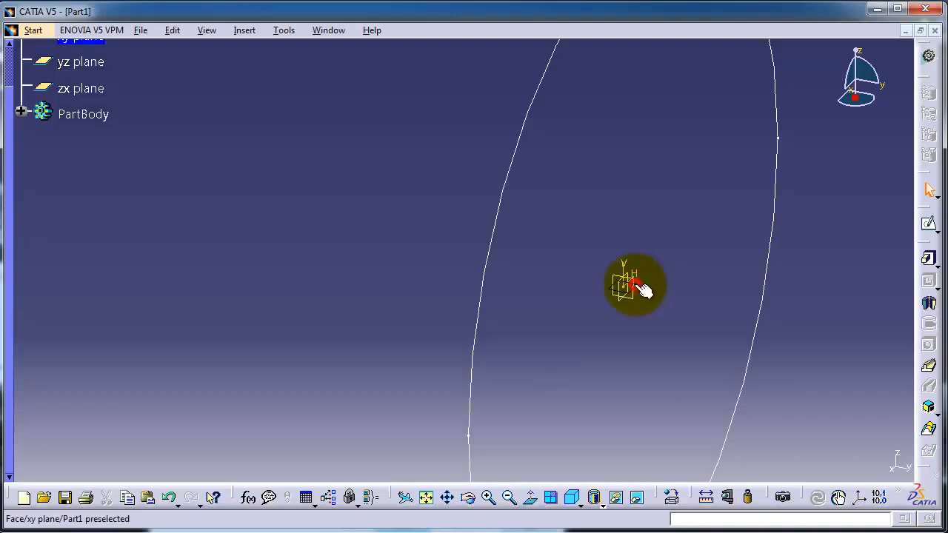
click(929, 224)
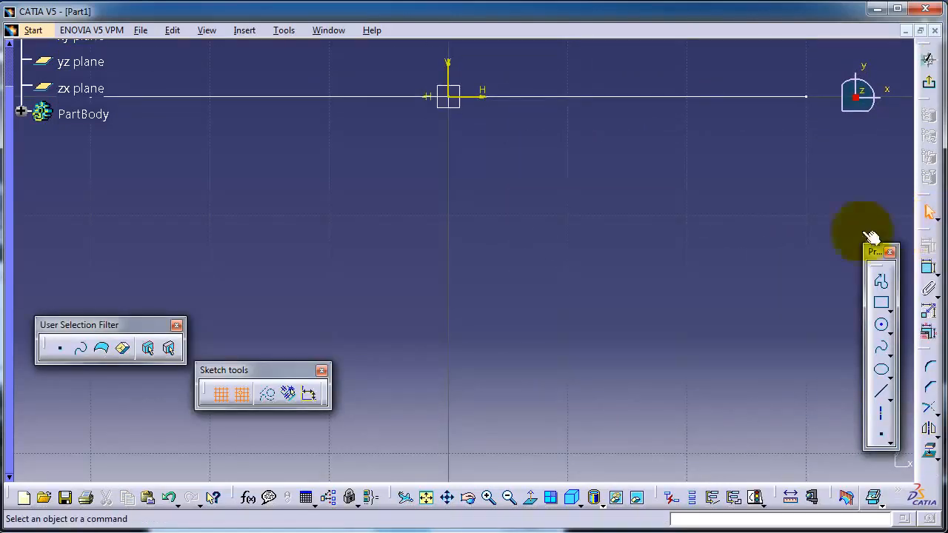
Draw a spline from the origin through about (0,-10), (10,-30), (20,-70), (90,-80), (230,-140) and (250,-140) to (270,-90) mm, and exit the sketch
click(883, 351)
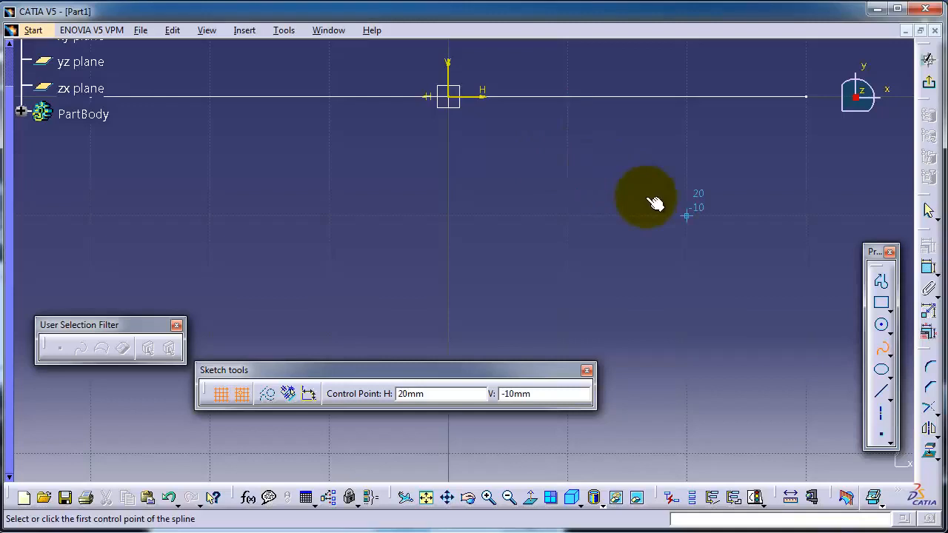
click(449, 97)
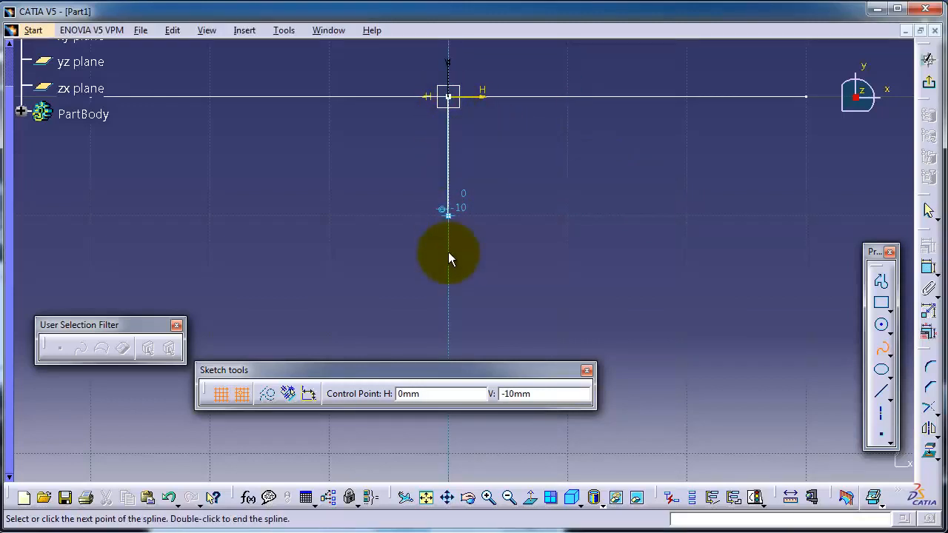
click(450, 219)
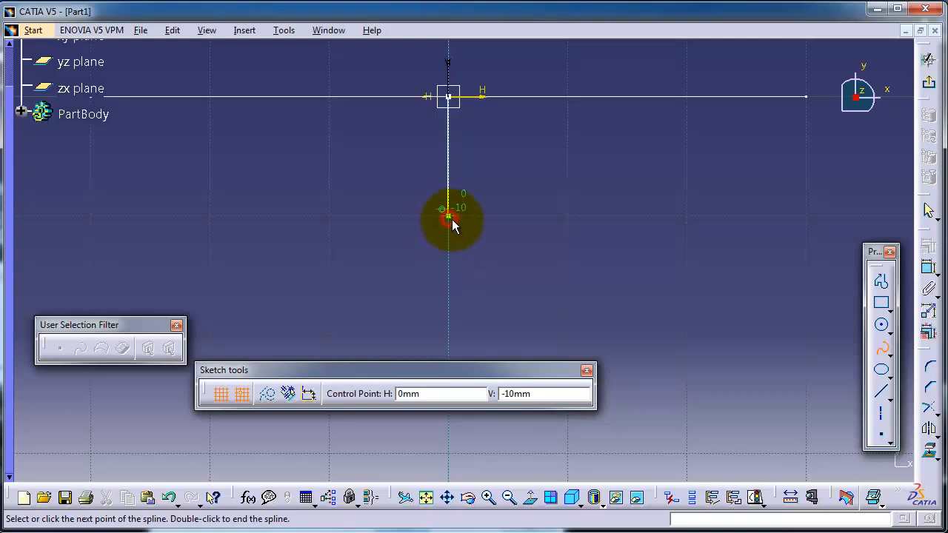
mouse_move(452, 220)
middle_down()
mouse_move(464, 364)
mouse_move(462, 289)
middle_up()
click(486, 311)
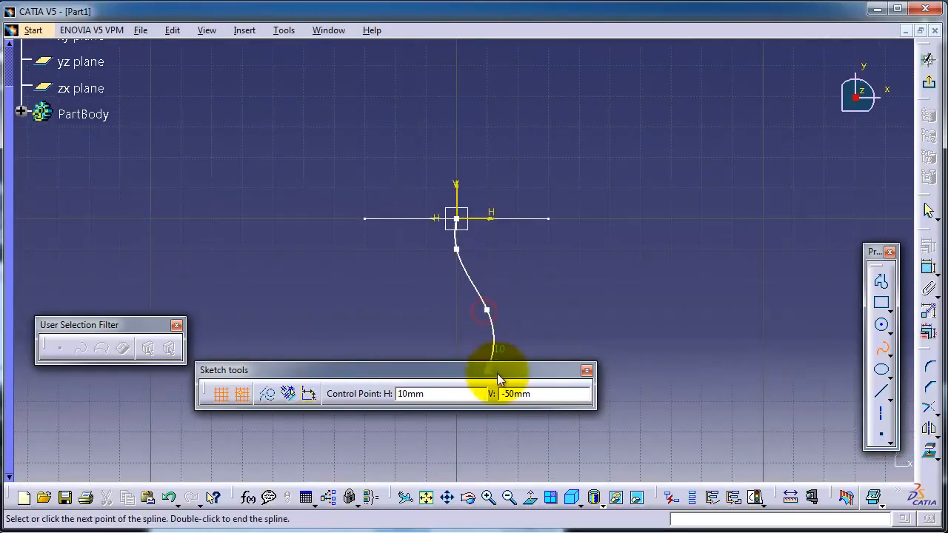
click(505, 446)
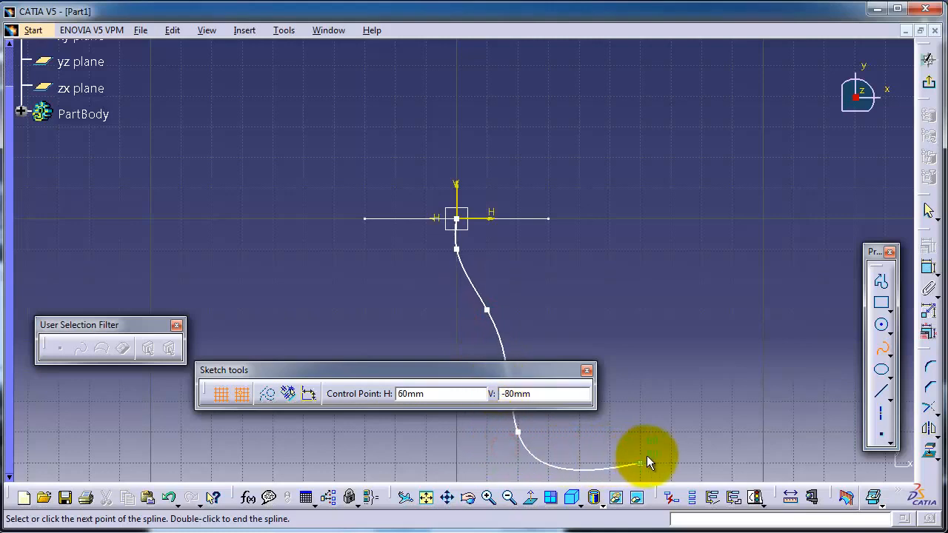
click(722, 462)
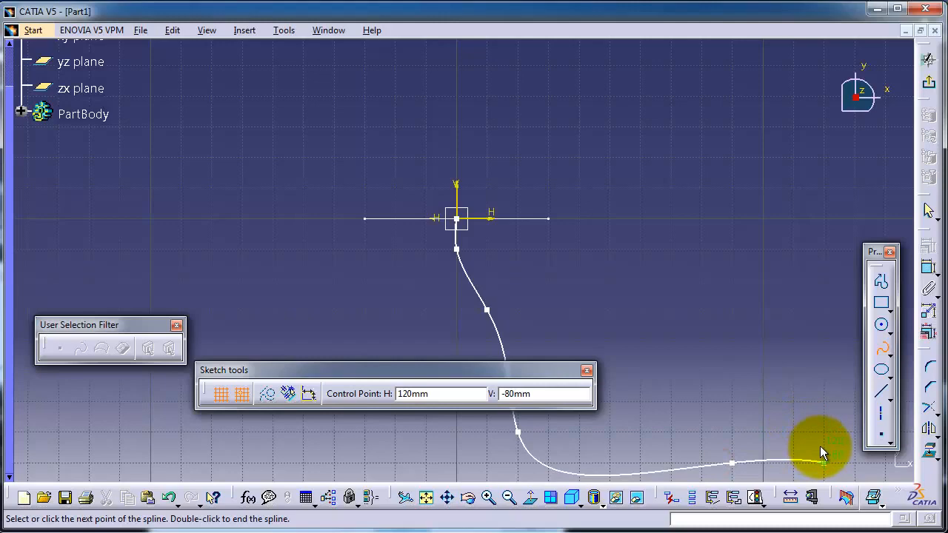
middle_drag(820, 445, 813, 524)
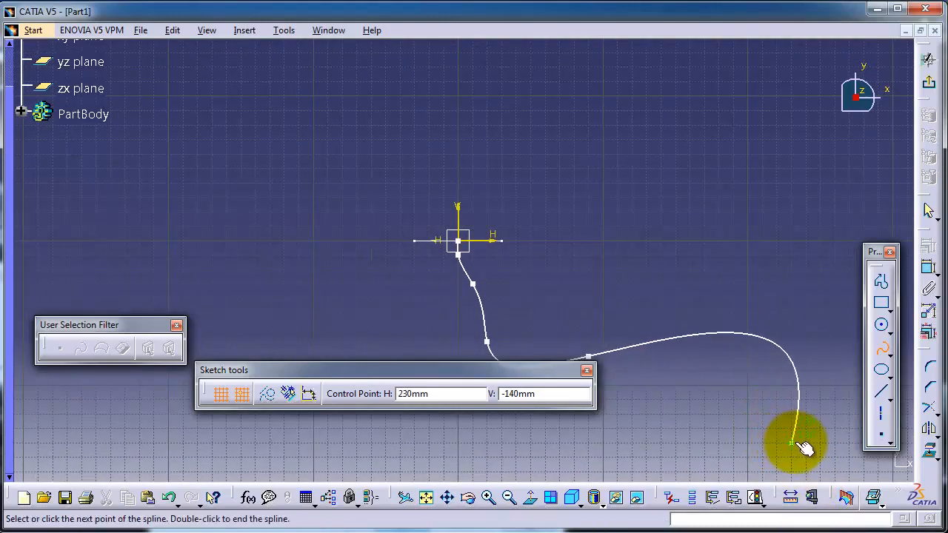
click(793, 443)
click(820, 443)
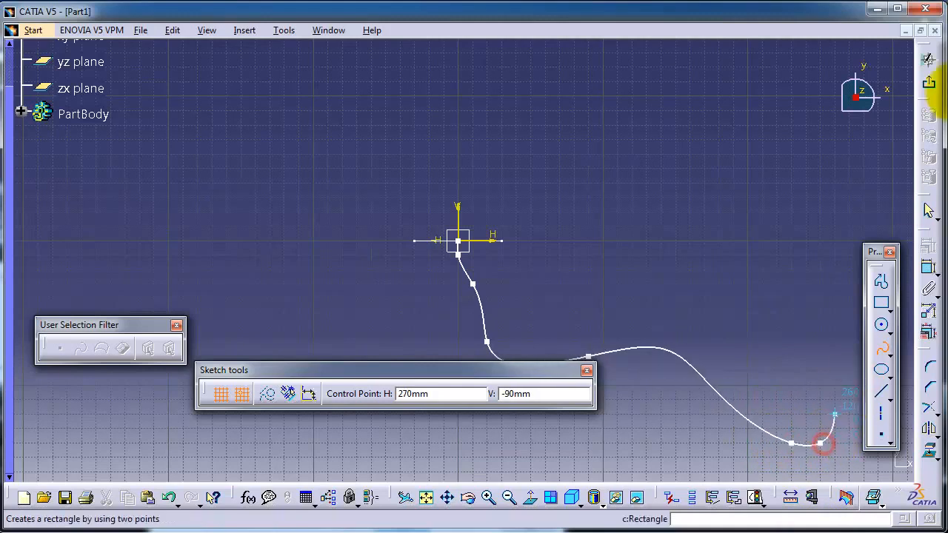
double_click(849, 371)
click(931, 83)
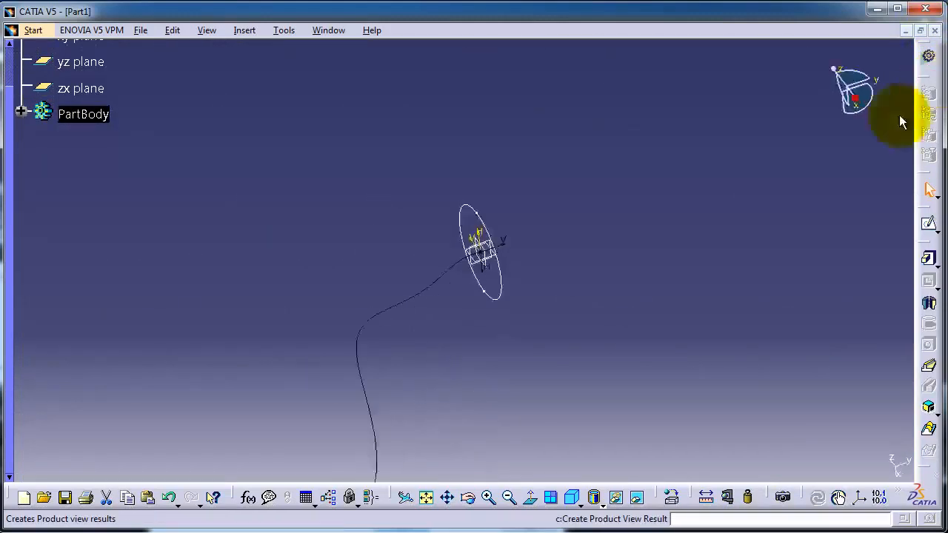
Define a Rib with the circle sketch as profile and the spline sketch as center curve, and preview it
mouse_move(432, 333)
middle_down()
mouse_move(483, 296)
mouse_move(496, 256)
mouse_move(518, 262)
middle_up()
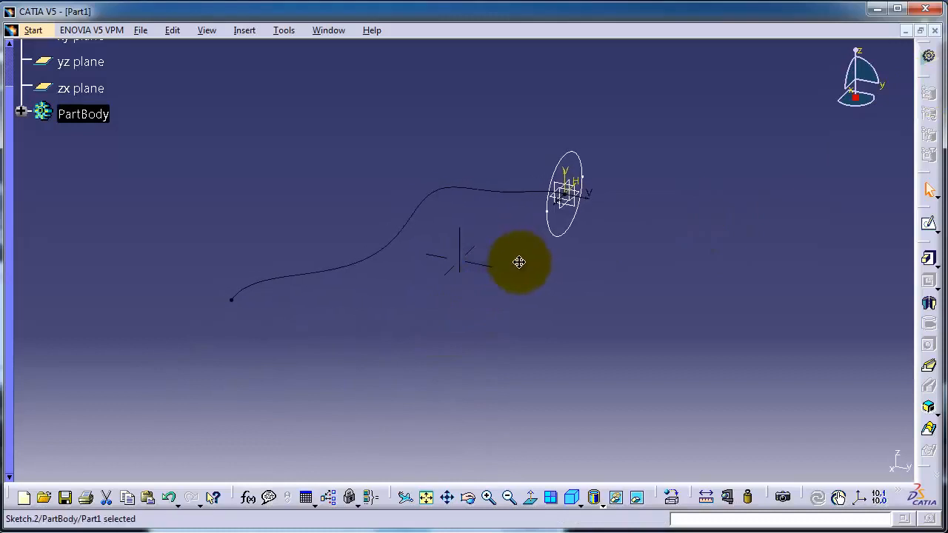
click(475, 214)
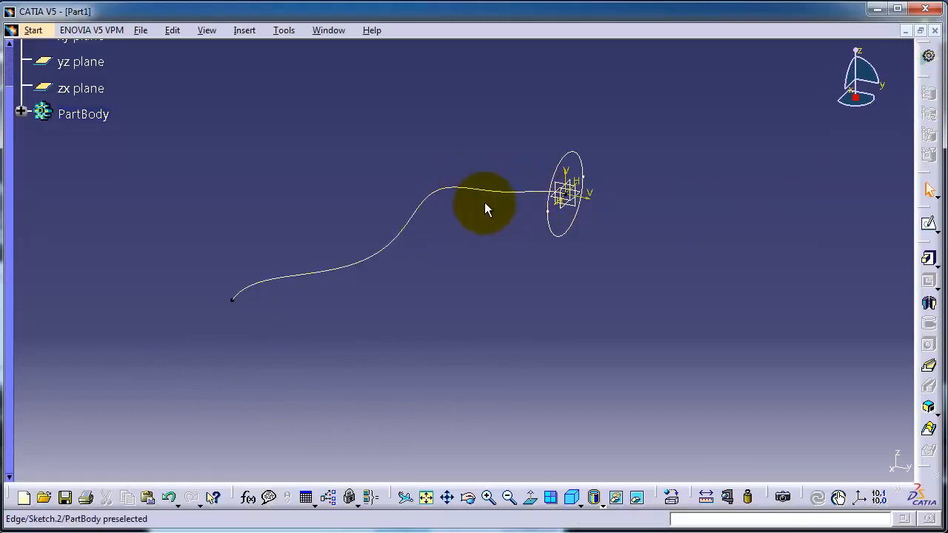
click(929, 371)
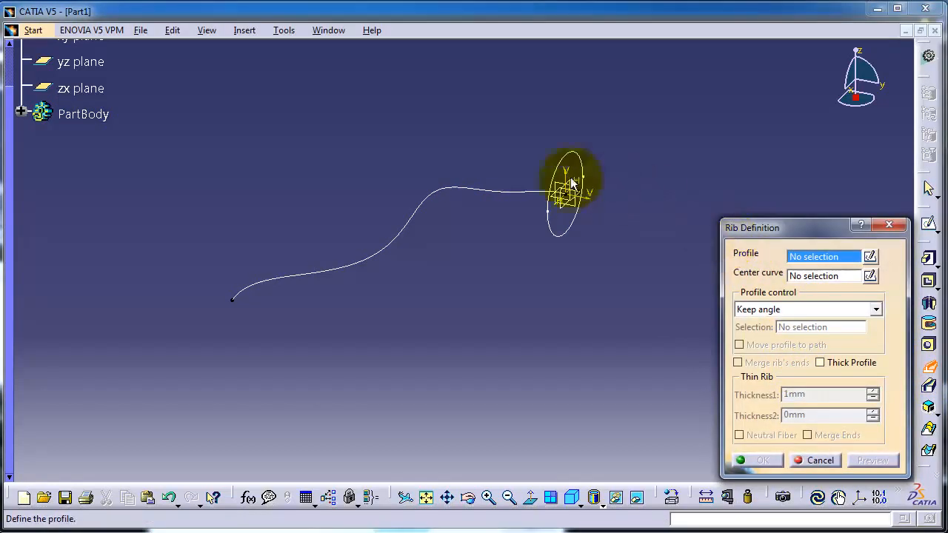
click(554, 235)
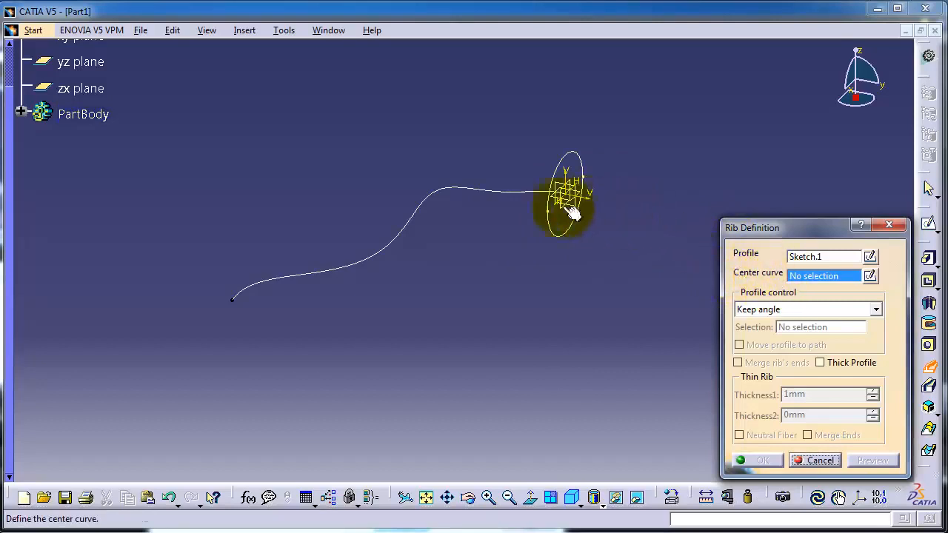
click(516, 197)
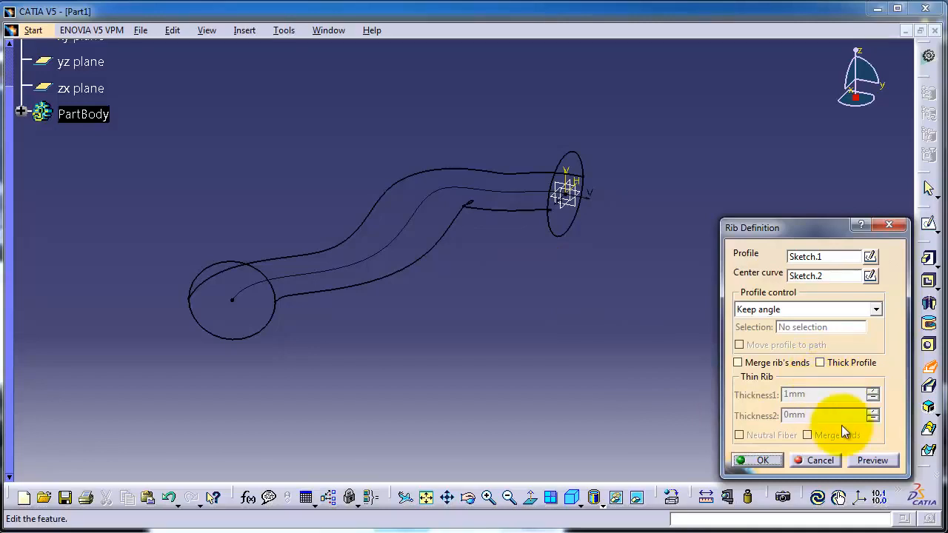
click(867, 459)
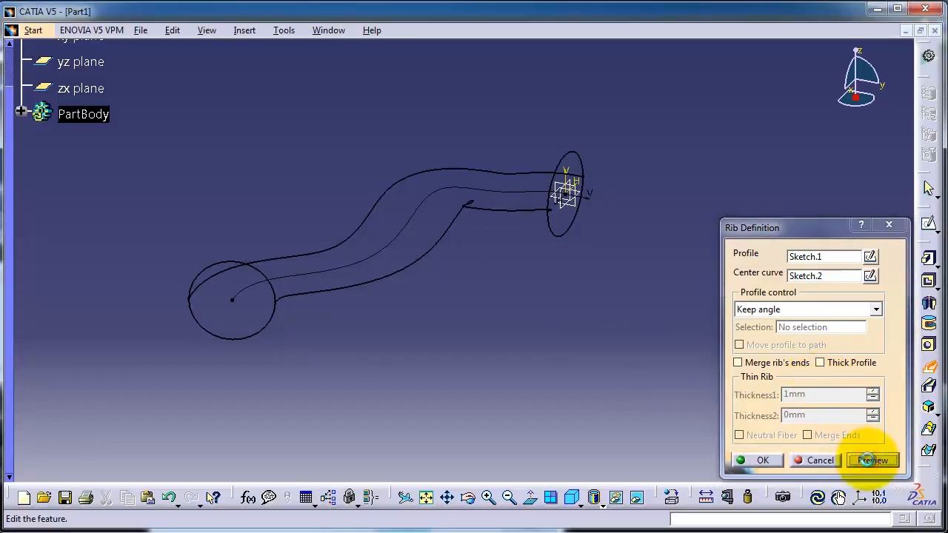
middle_drag(630, 281, 497, 321)
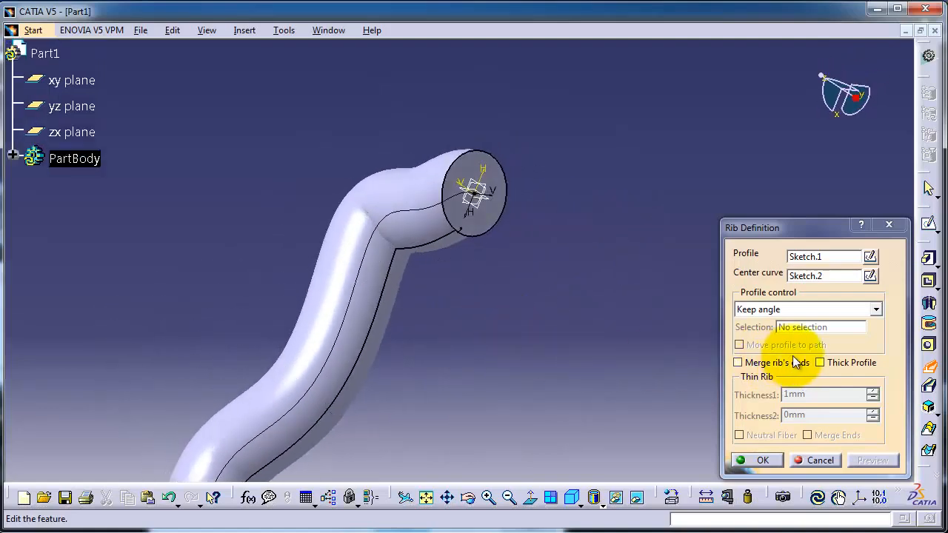
Make the rib hollow with the Thick Profile option at 1 mm thickness, preview it and create the feature
click(819, 362)
middle_drag(538, 230, 497, 303)
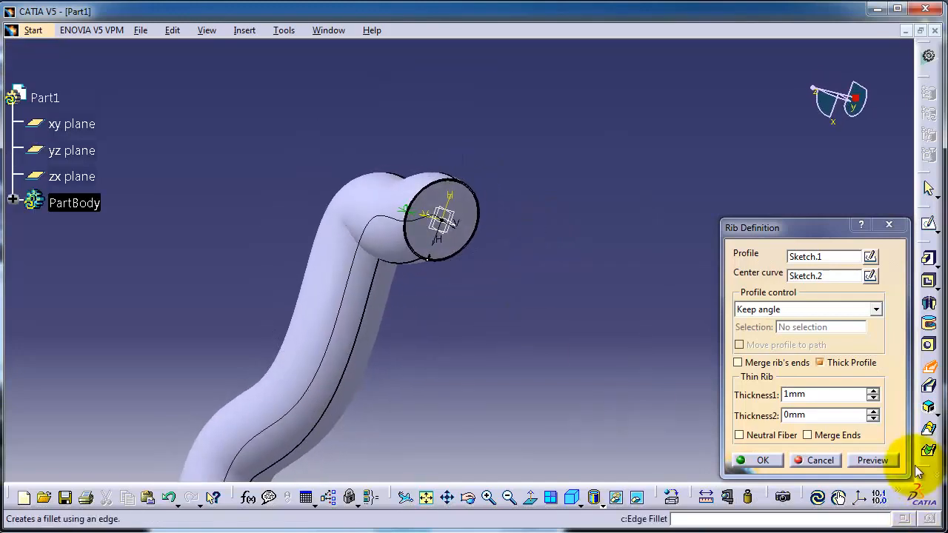
click(881, 460)
middle_drag(476, 250, 614, 260)
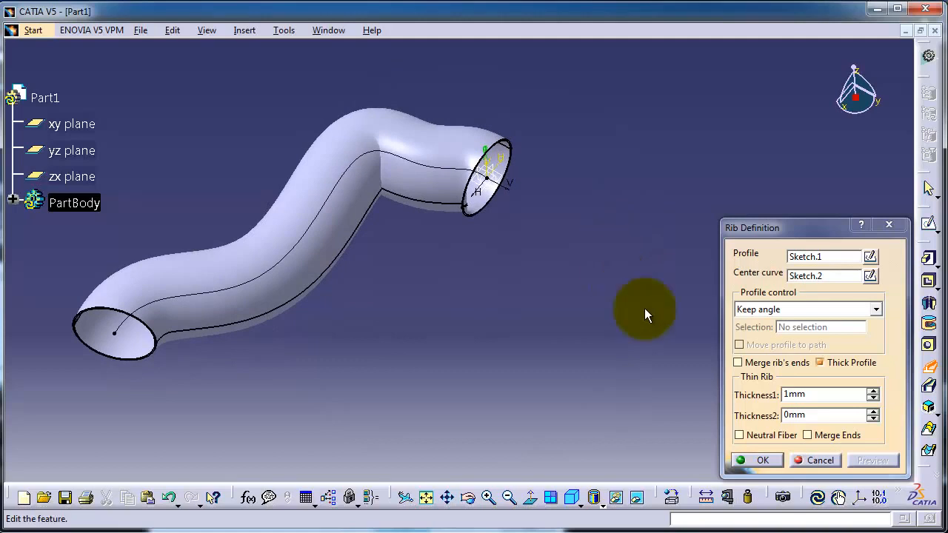
click(763, 460)
Open a sketch on the yz plane and draw a rectangle about 390 by 200 mm in the empty area below the pipe
middle_drag(639, 380, 656, 148)
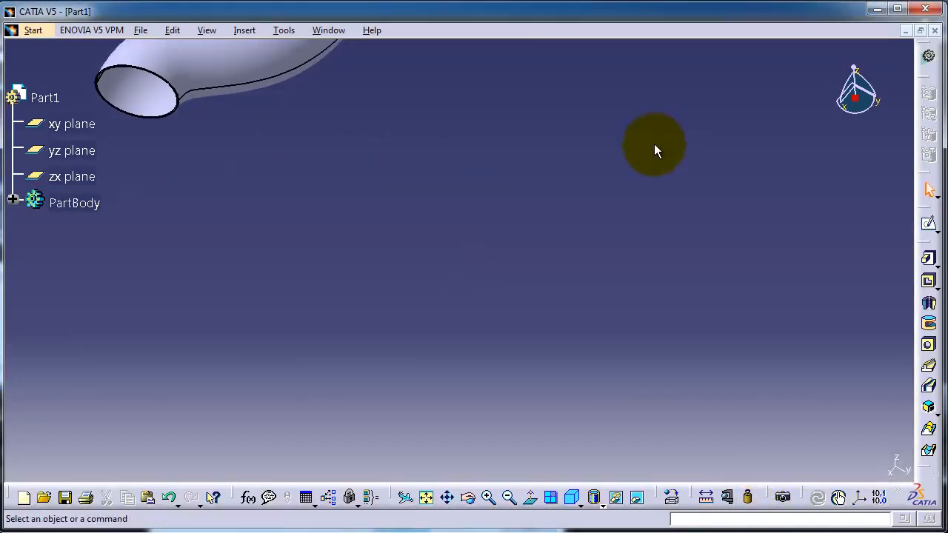
click(82, 151)
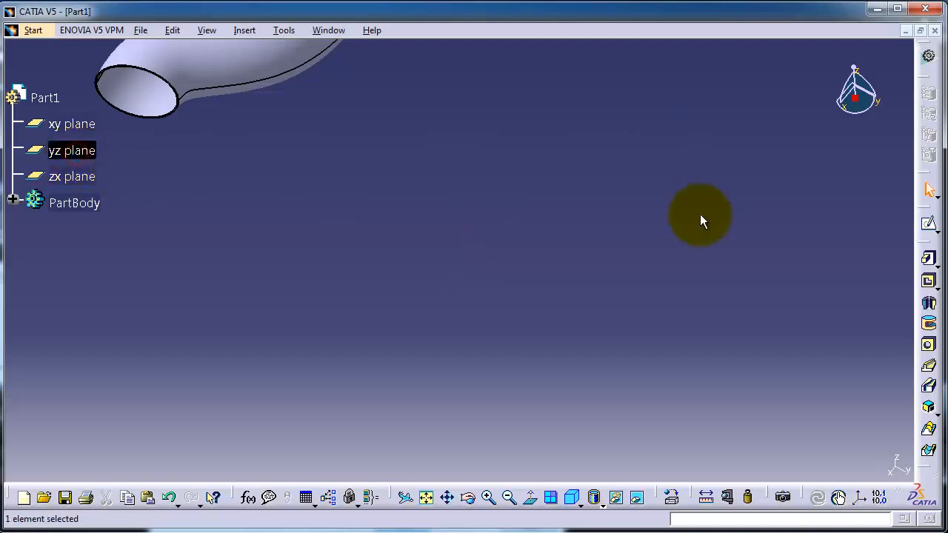
click(927, 224)
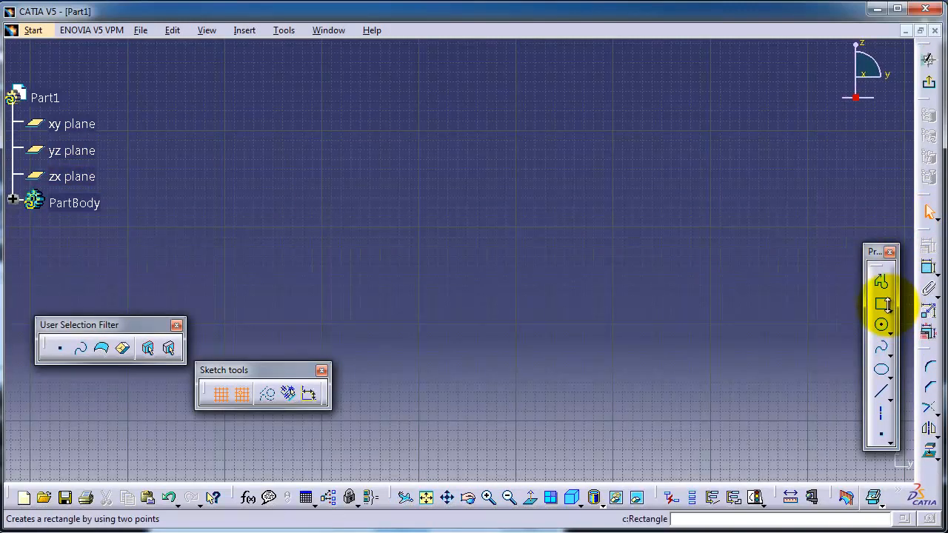
click(888, 306)
click(767, 319)
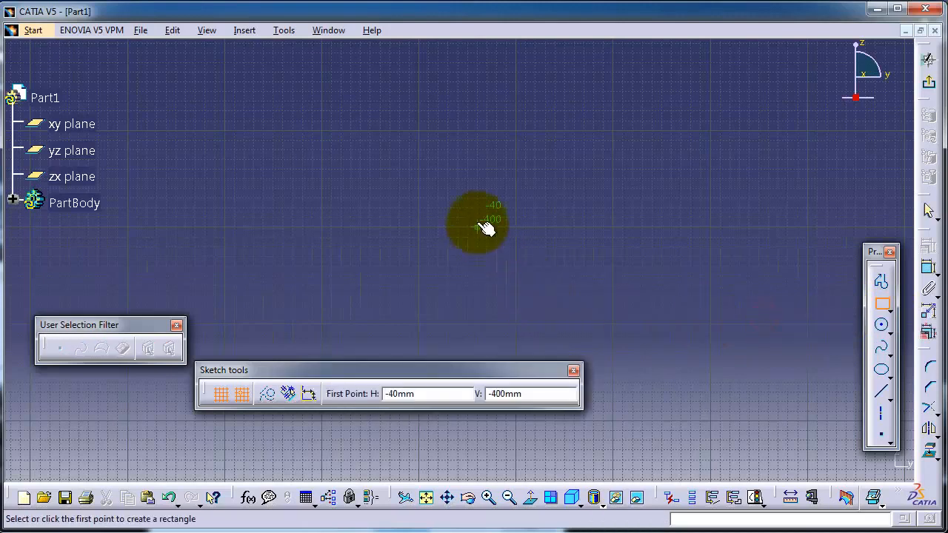
click(419, 131)
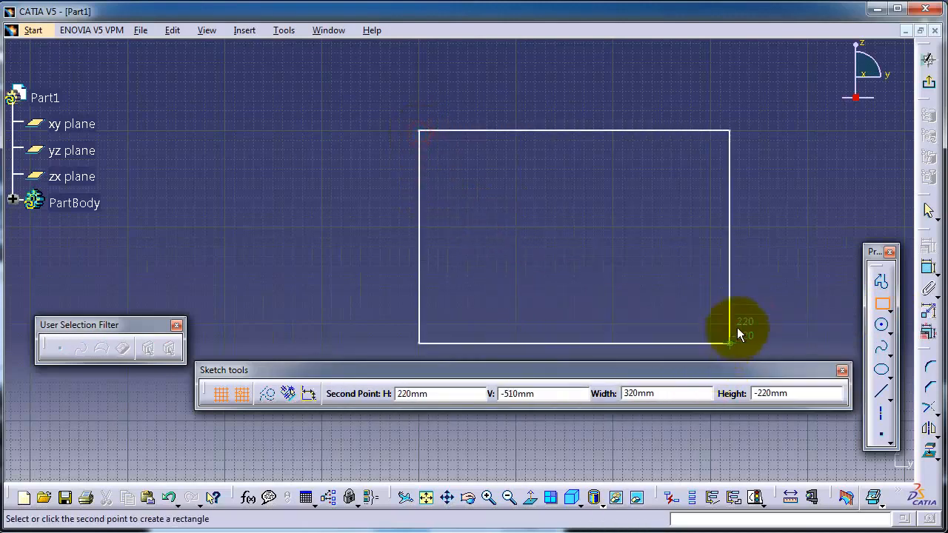
click(798, 324)
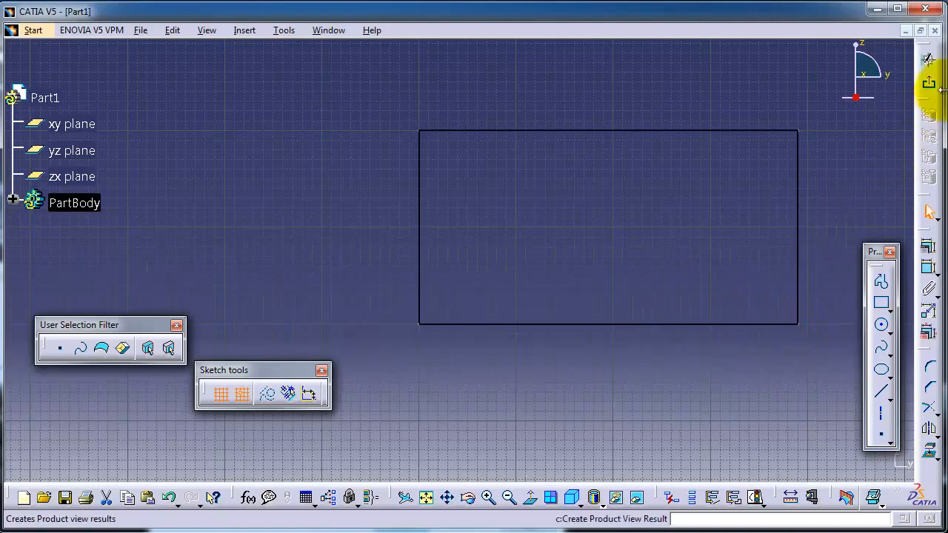
Exit the sketch and pad the rectangle 20 mm into a flat plate
click(928, 58)
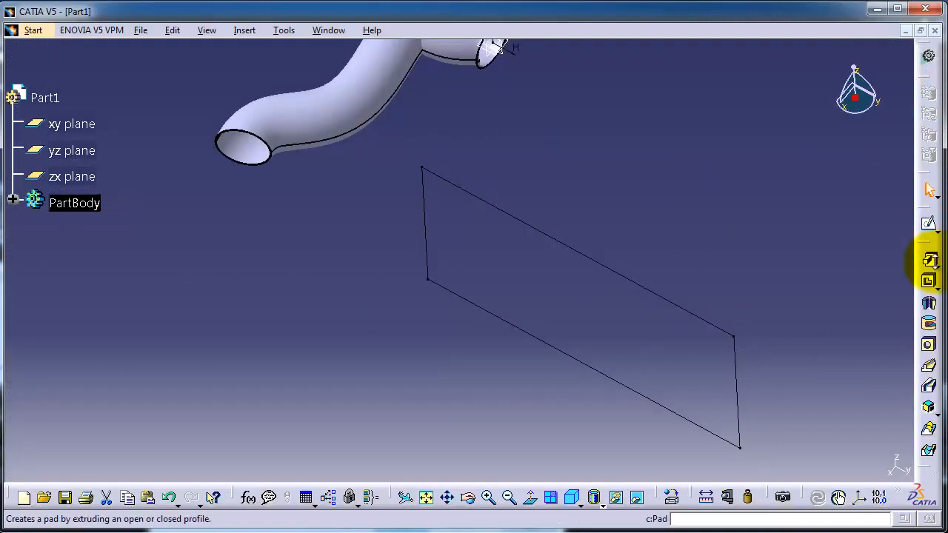
click(930, 258)
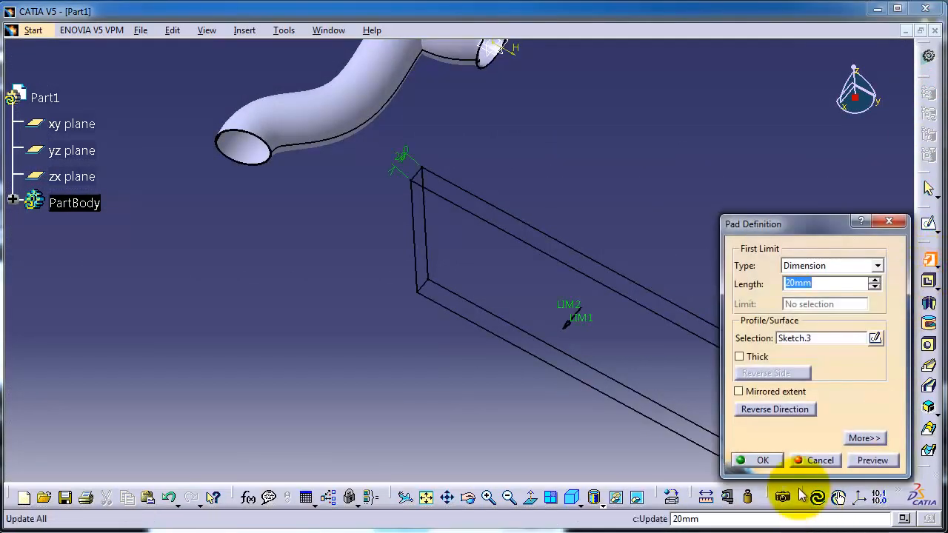
click(757, 460)
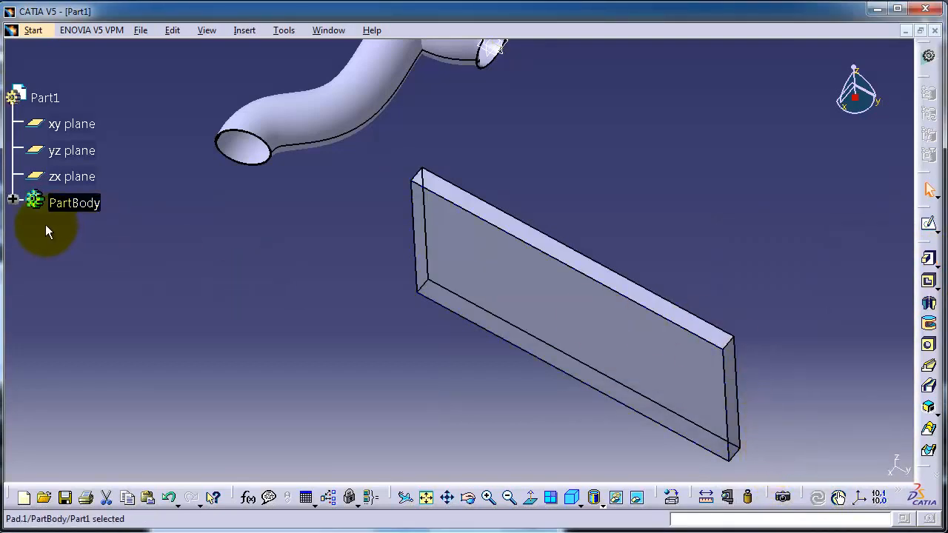
Create a second pad from Sketch.3 with the Thick option, 50 mm long and 1 mm thick, to form walls around the plate
click(13, 200)
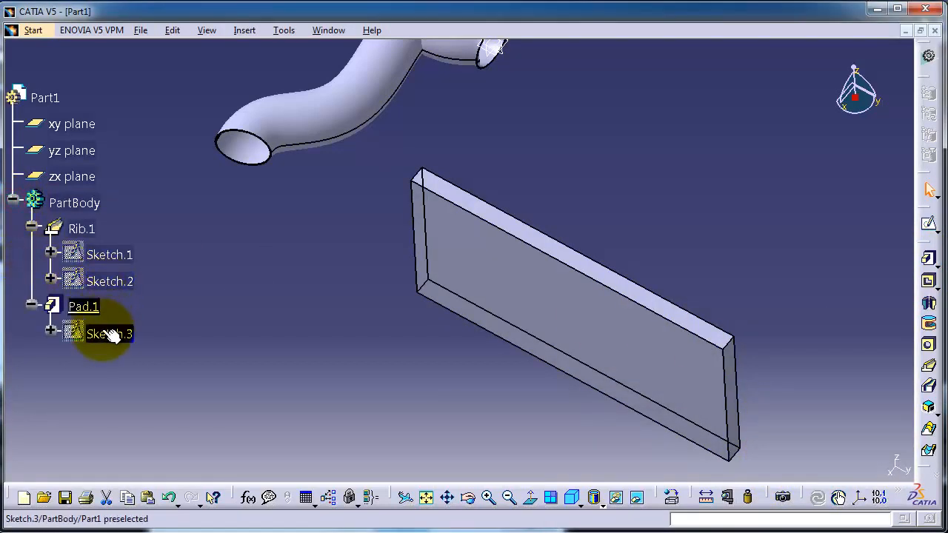
click(474, 277)
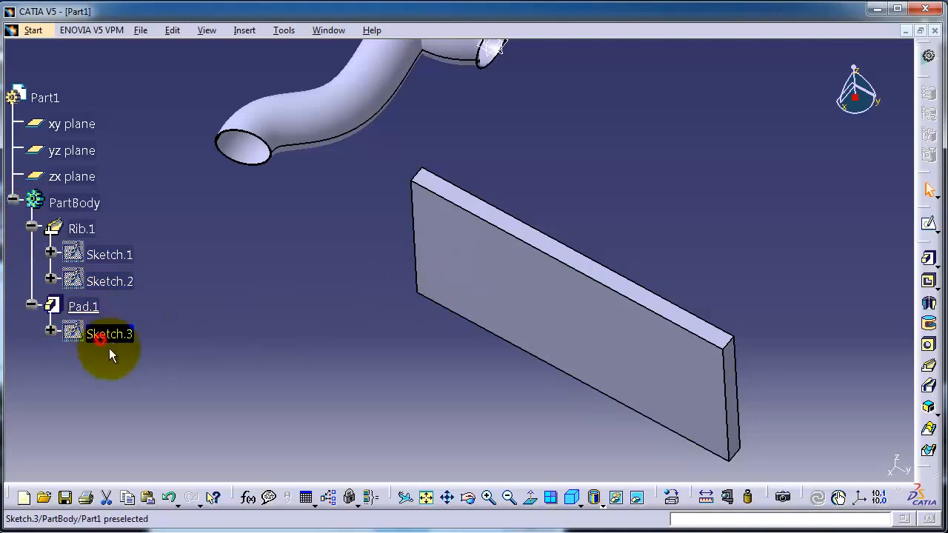
click(928, 258)
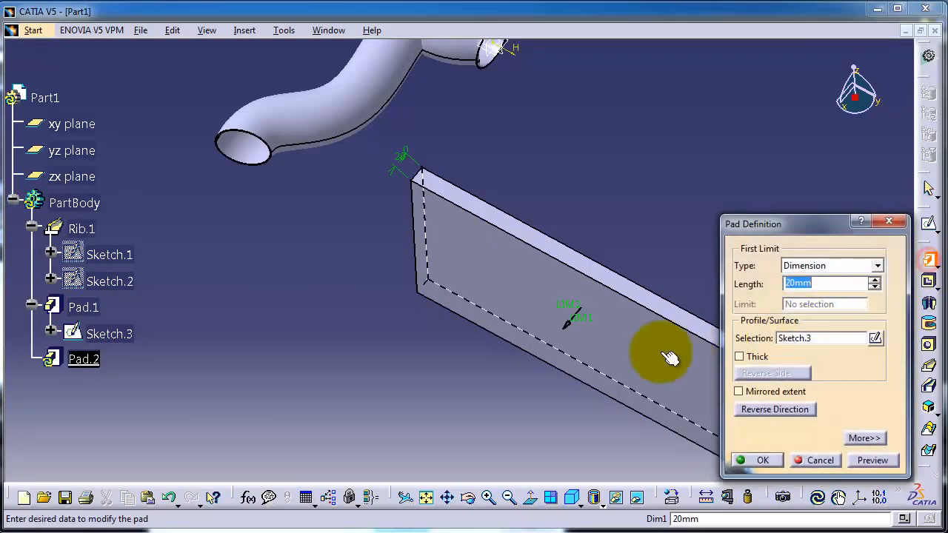
click(739, 357)
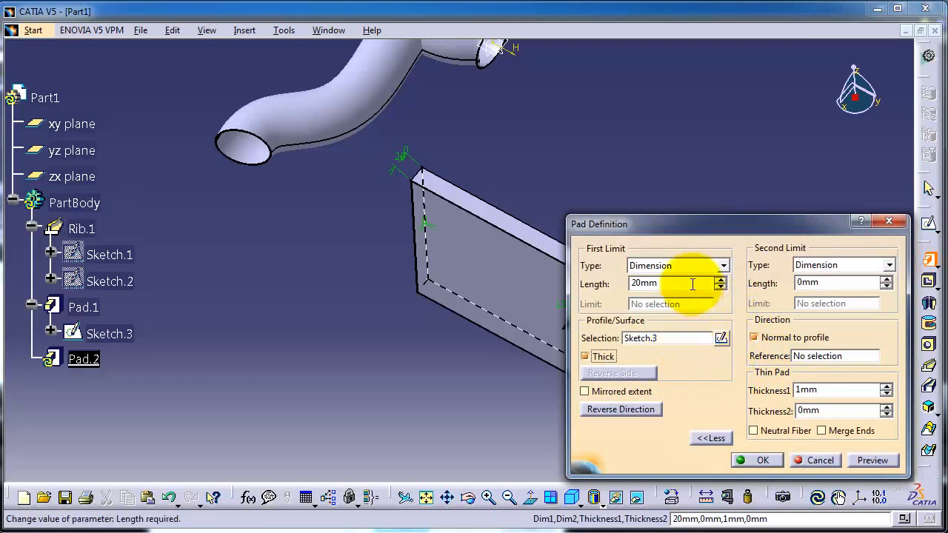
drag(694, 283, 614, 281)
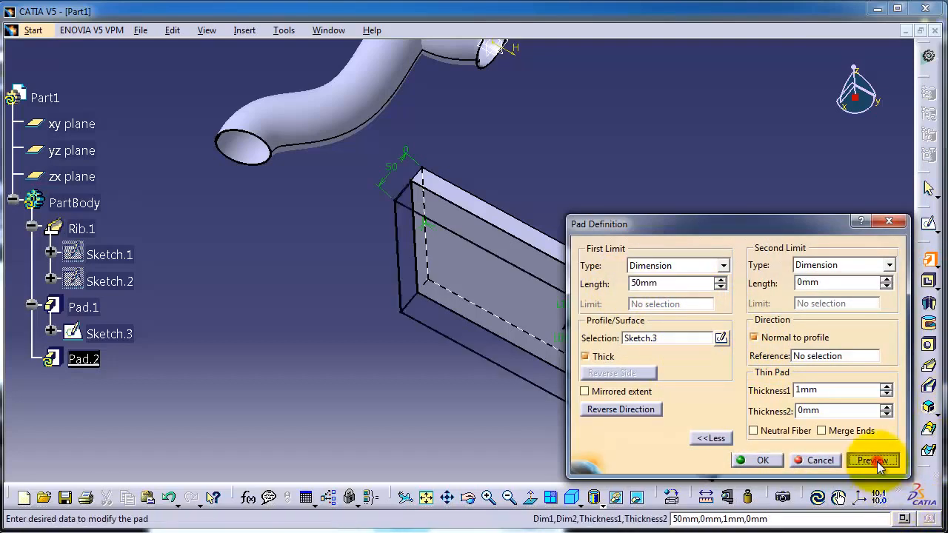
click(874, 461)
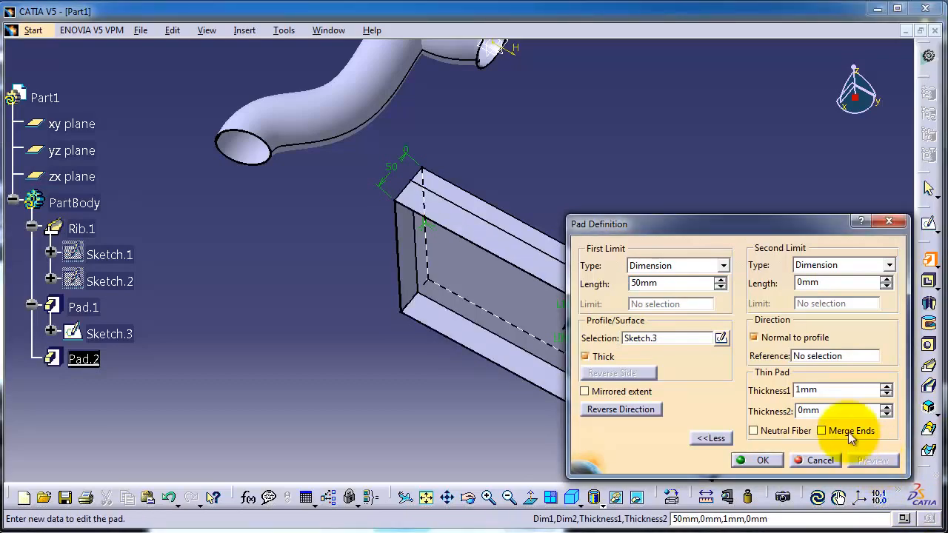
click(759, 460)
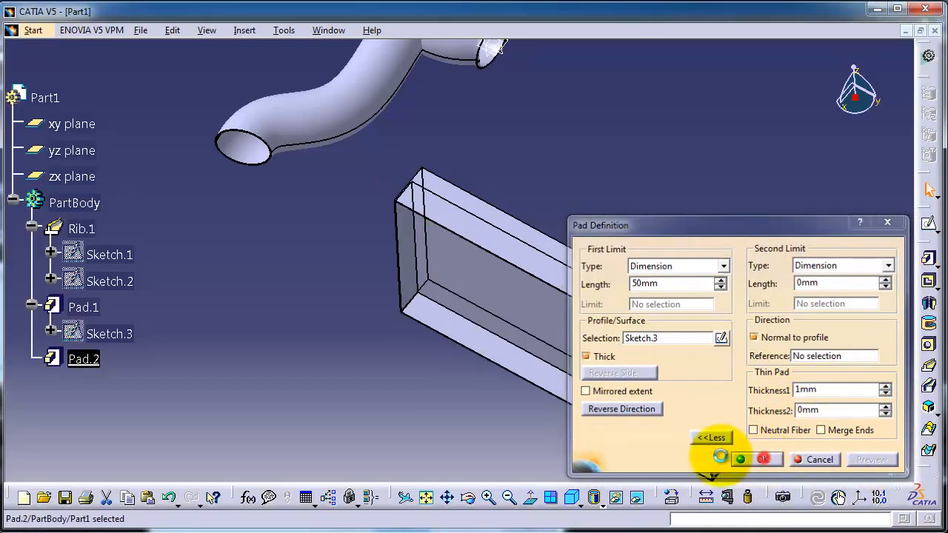
Sketch a small narrow rectangle across the inner face of one short wall, about midway along it, and exit the sketch
middle_drag(627, 345, 692, 186)
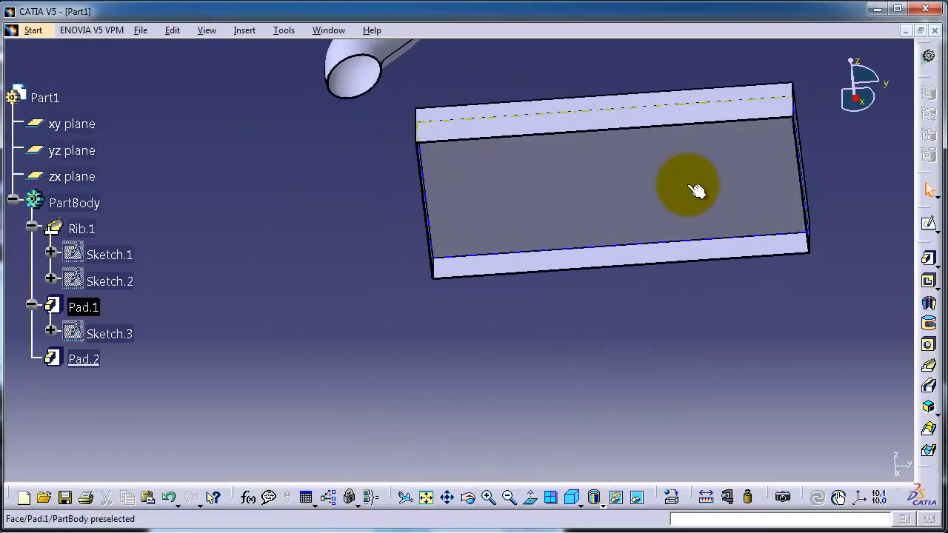
middle_drag(722, 257, 415, 197)
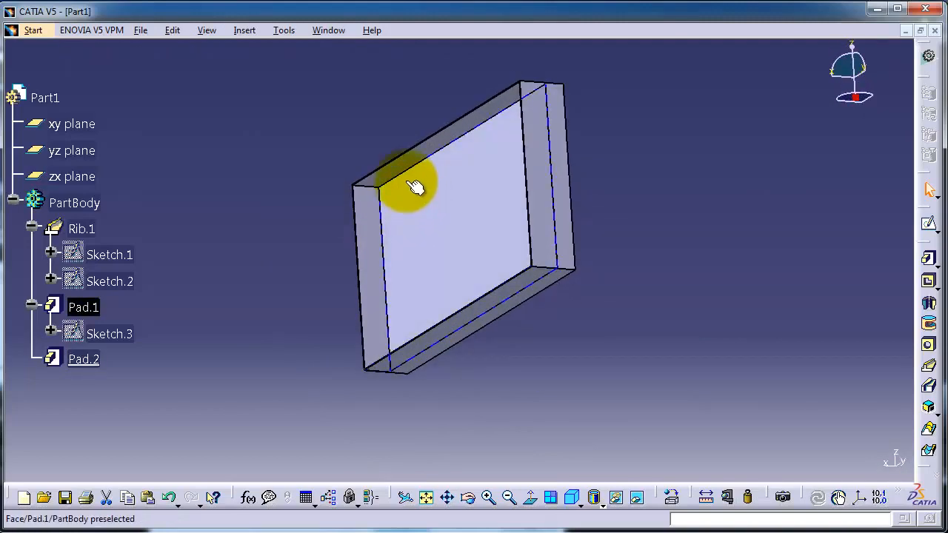
click(490, 177)
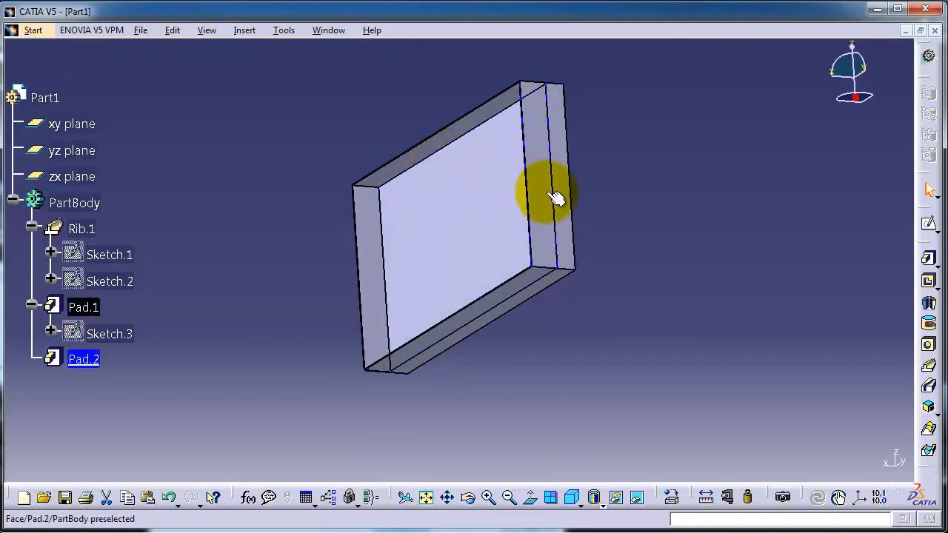
middle_drag(538, 206, 421, 240)
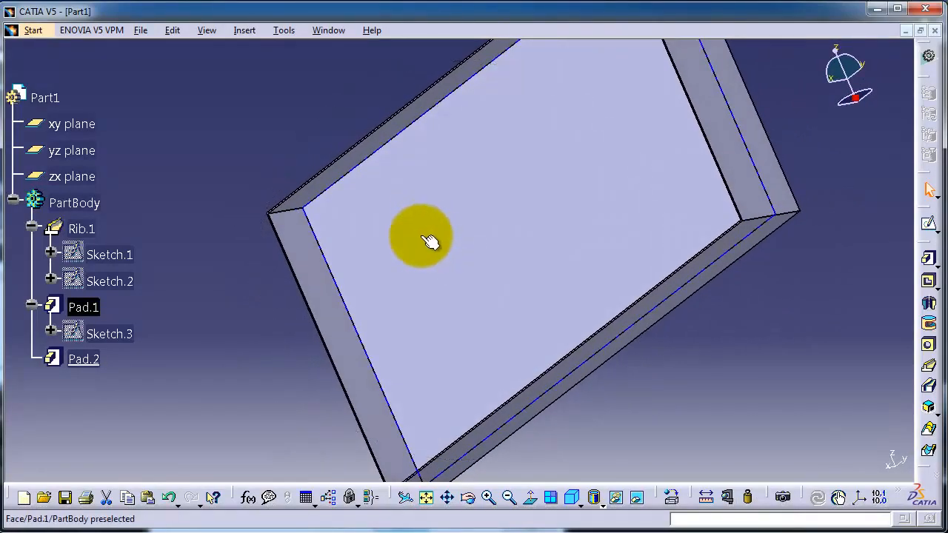
click(357, 354)
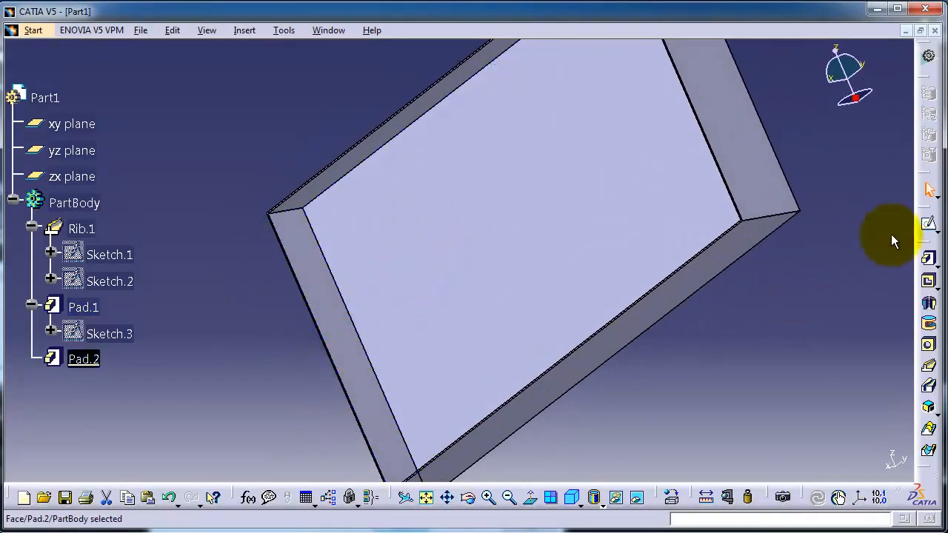
click(929, 227)
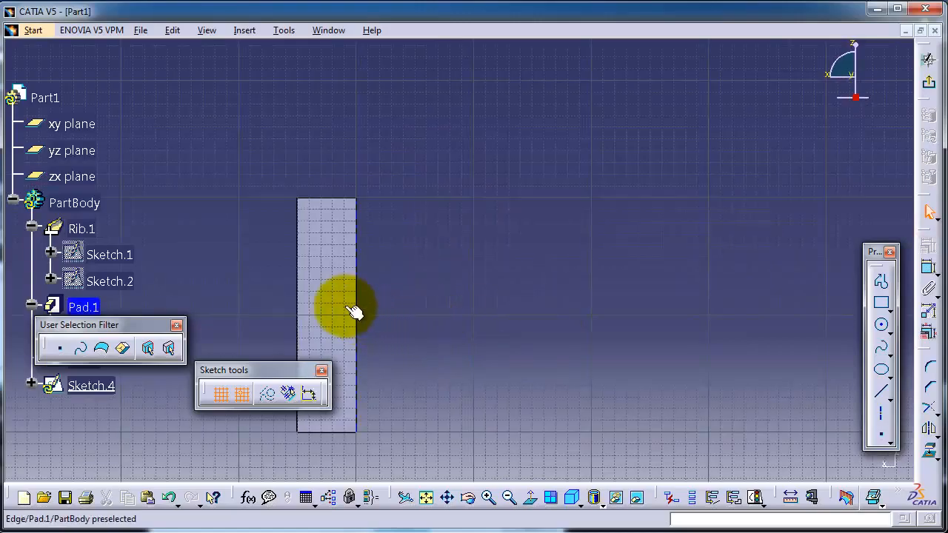
mouse_move(267, 274)
middle_down()
mouse_move(318, 296)
mouse_move(377, 298)
mouse_move(451, 229)
mouse_move(455, 243)
middle_up()
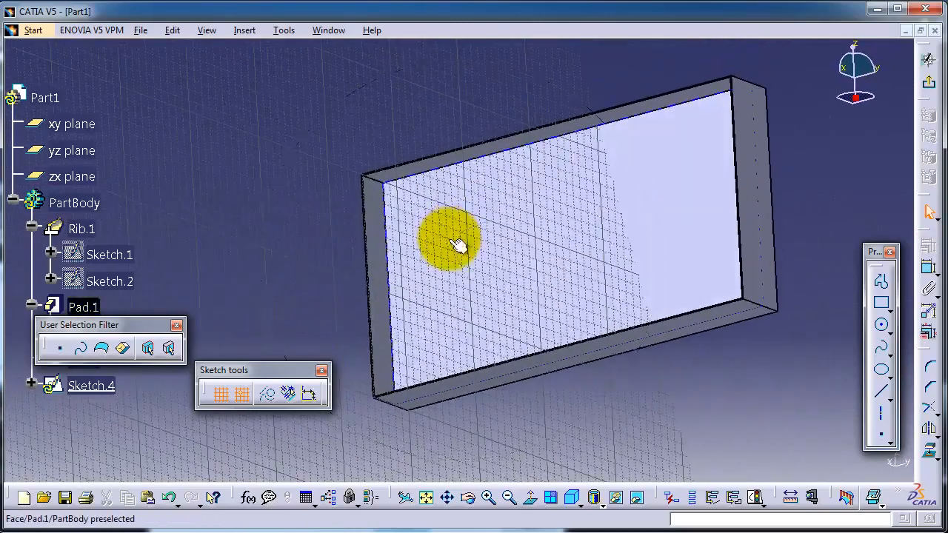
click(883, 308)
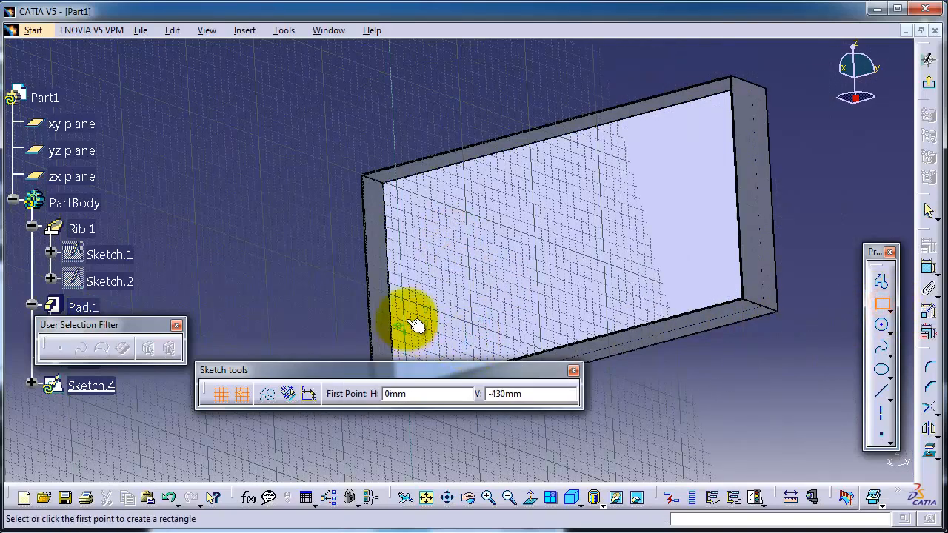
click(381, 282)
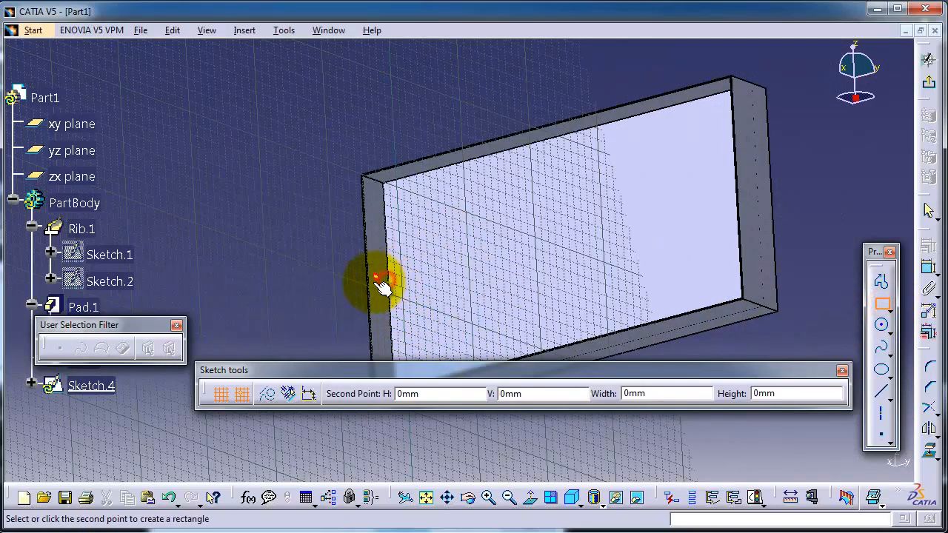
click(376, 286)
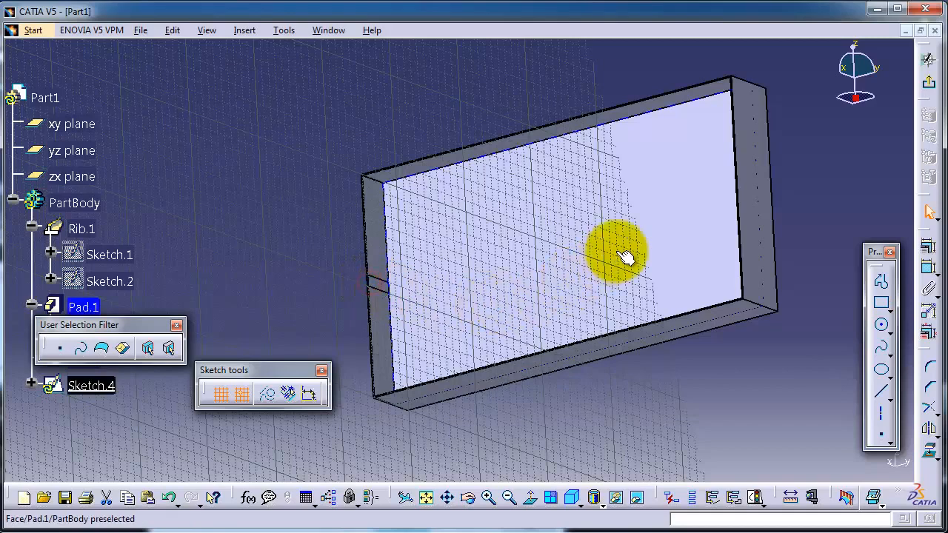
click(931, 87)
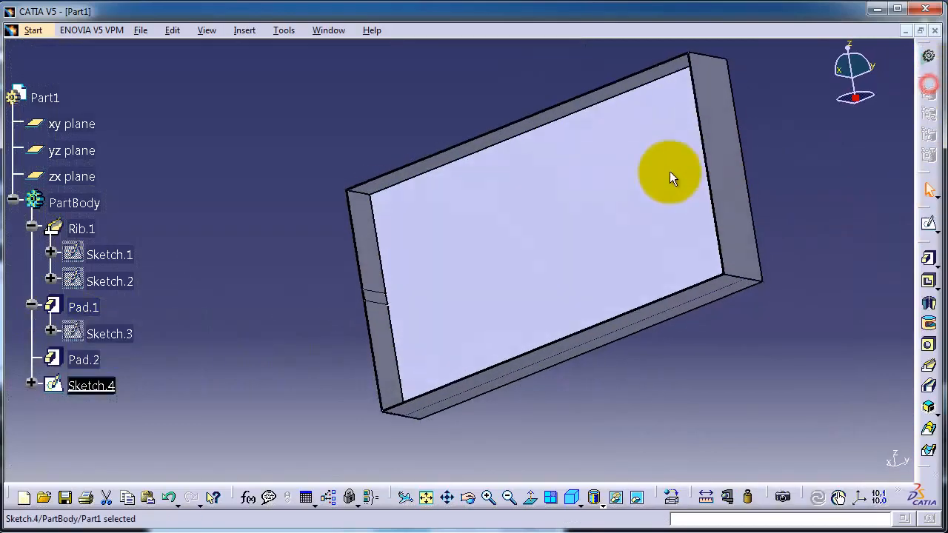
Open a new sketch on the plate's large inner face between the walls
mouse_move(658, 287)
middle_down()
mouse_move(720, 295)
mouse_move(719, 205)
mouse_move(747, 165)
middle_up()
middle_drag(482, 303, 753, 158)
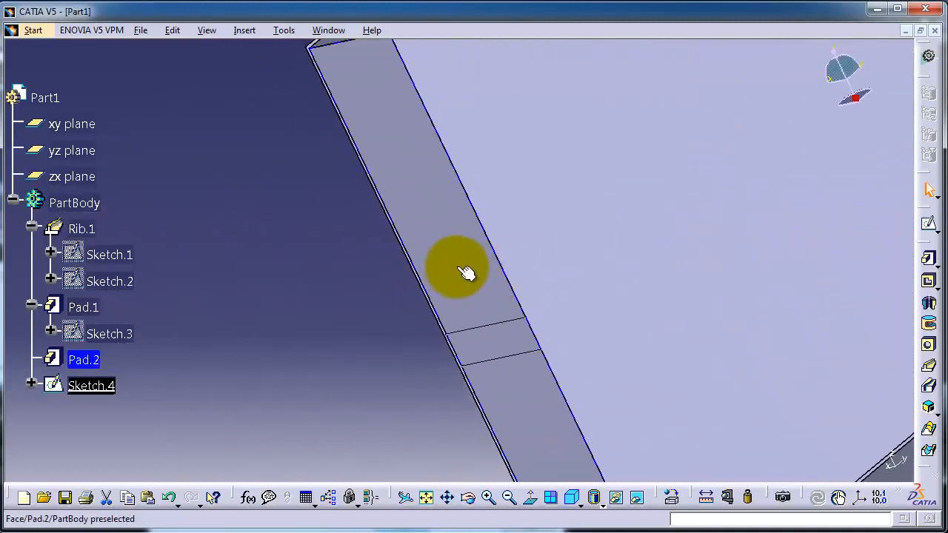
middle_drag(472, 293, 541, 165)
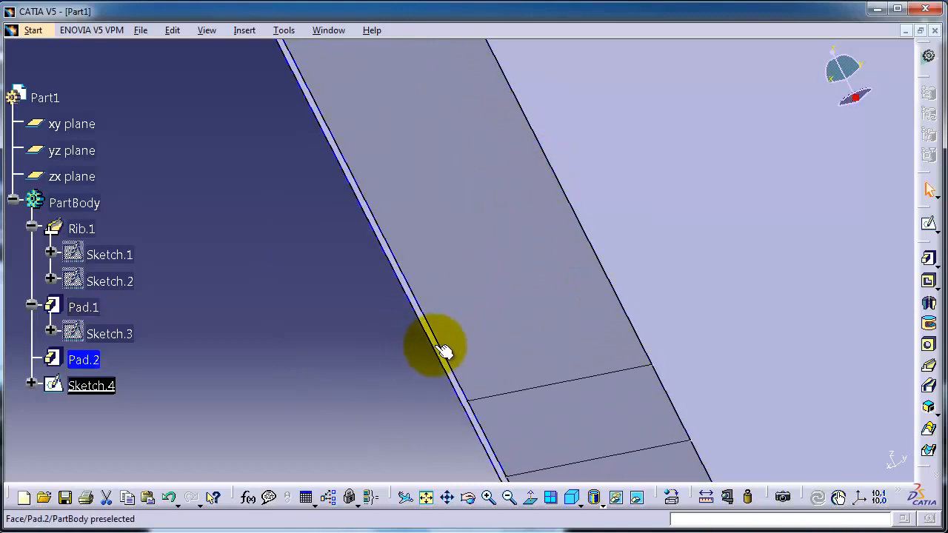
click(750, 342)
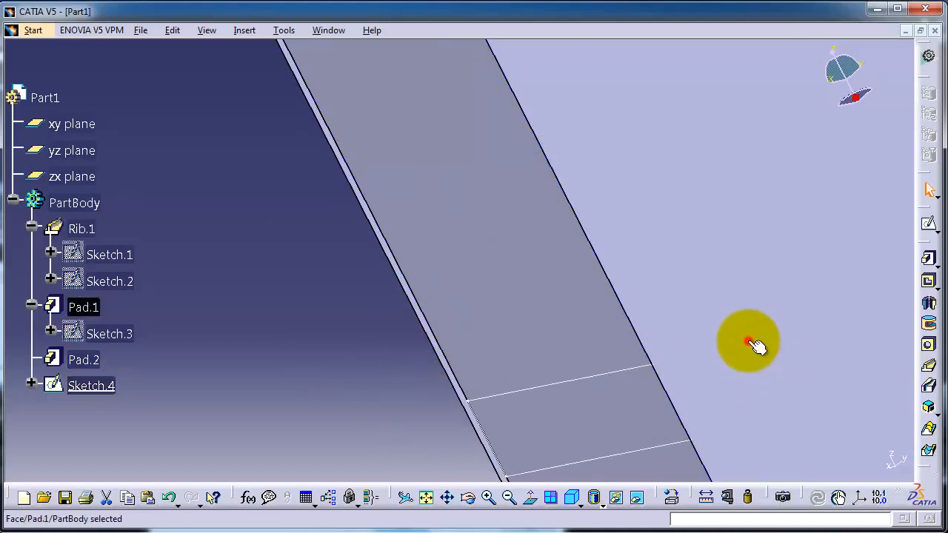
click(931, 229)
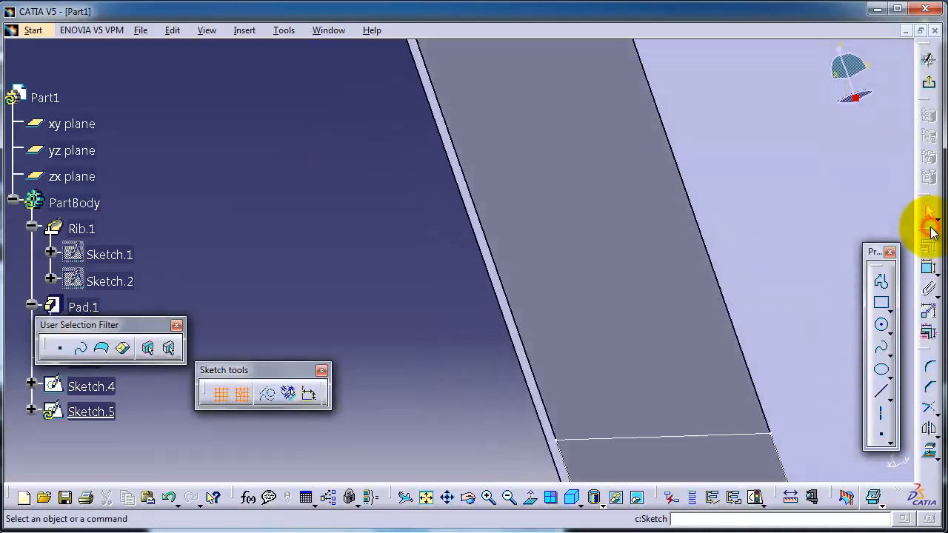
Draw a straight lengthwise line from the small rectangle at about (-100,-400) mm across the plate to the opposite short wall
mouse_move(565, 257)
middle_down()
mouse_move(230, 248)
mouse_move(565, 256)
mouse_move(550, 248)
mouse_move(571, 489)
mouse_move(664, 423)
mouse_move(451, 345)
mouse_move(407, 343)
mouse_move(400, 413)
mouse_move(417, 343)
mouse_move(423, 419)
middle_up()
click(548, 243)
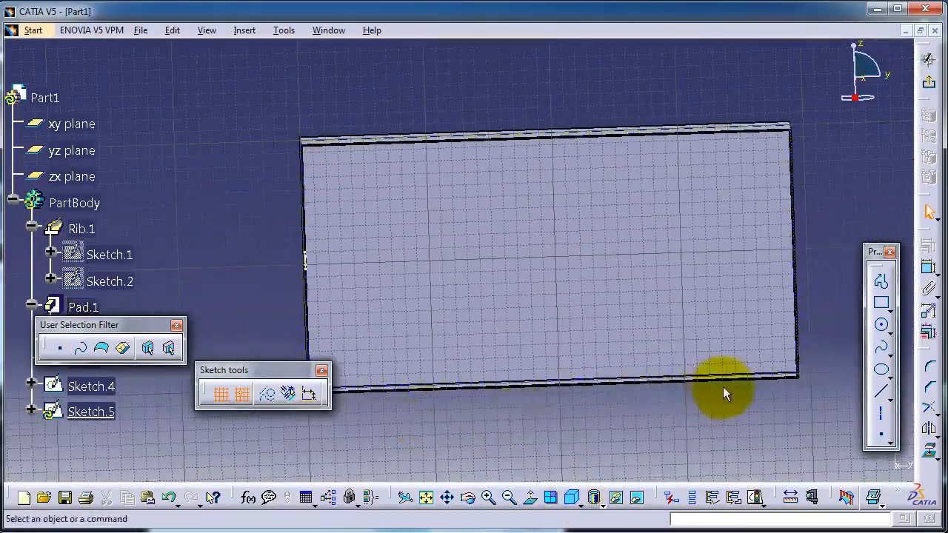
click(882, 389)
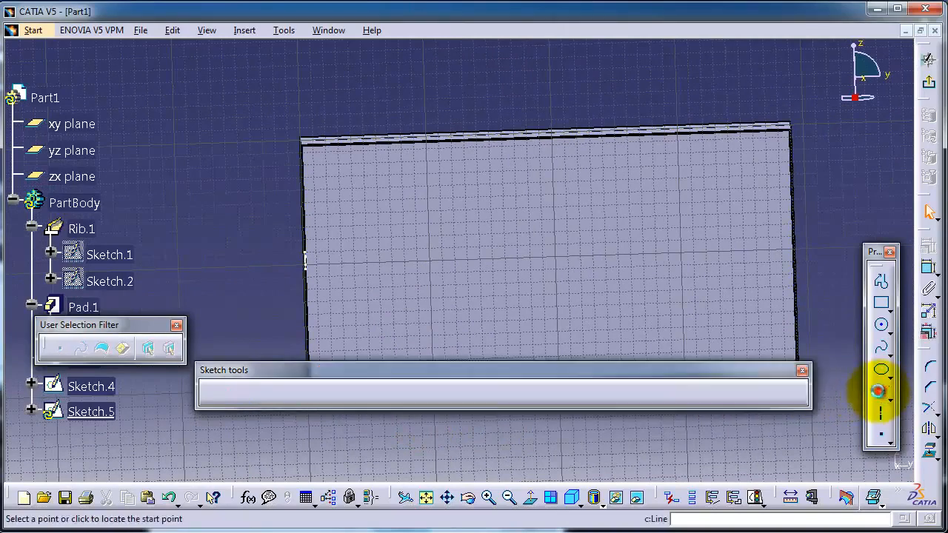
click(306, 264)
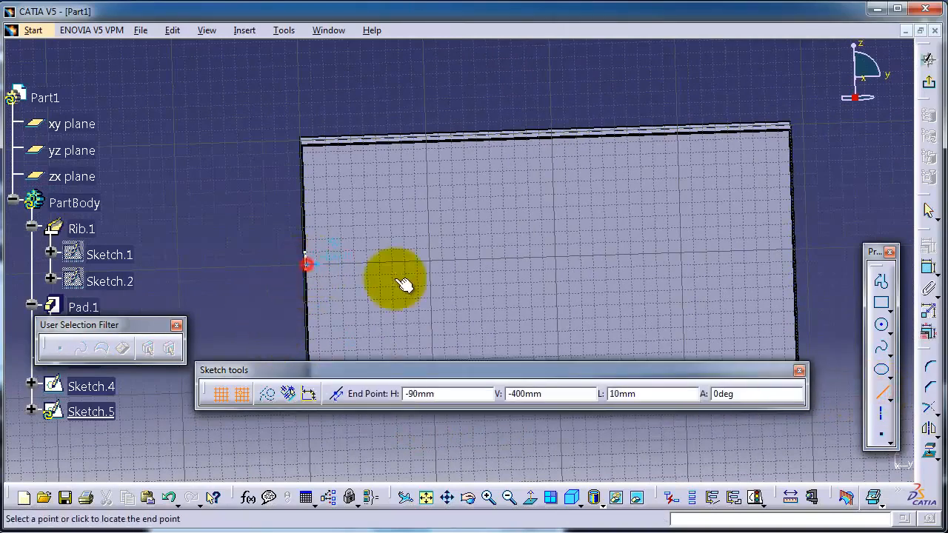
click(805, 252)
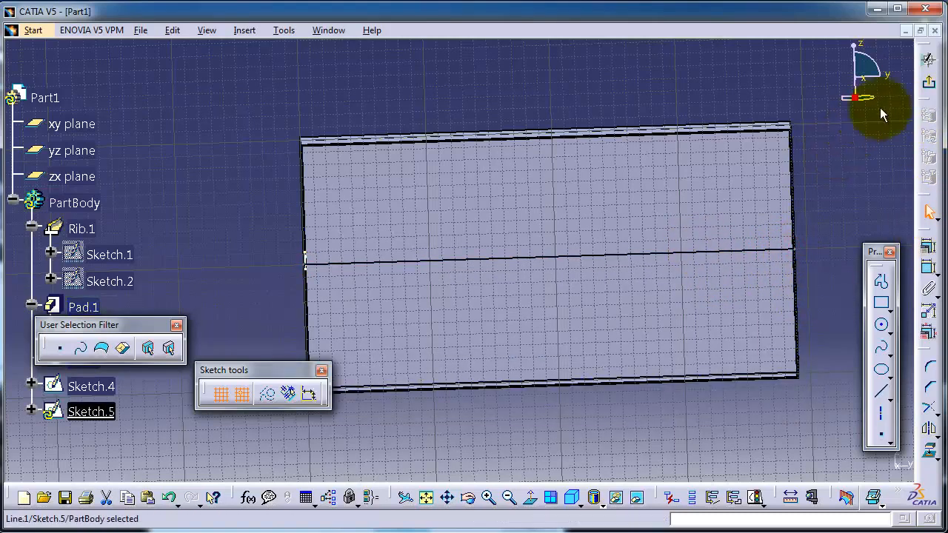
Exit the line sketch and create a rib with the small rectangle Sketch.4 as profile and the lengthwise line Sketch.5 as center curve
click(931, 87)
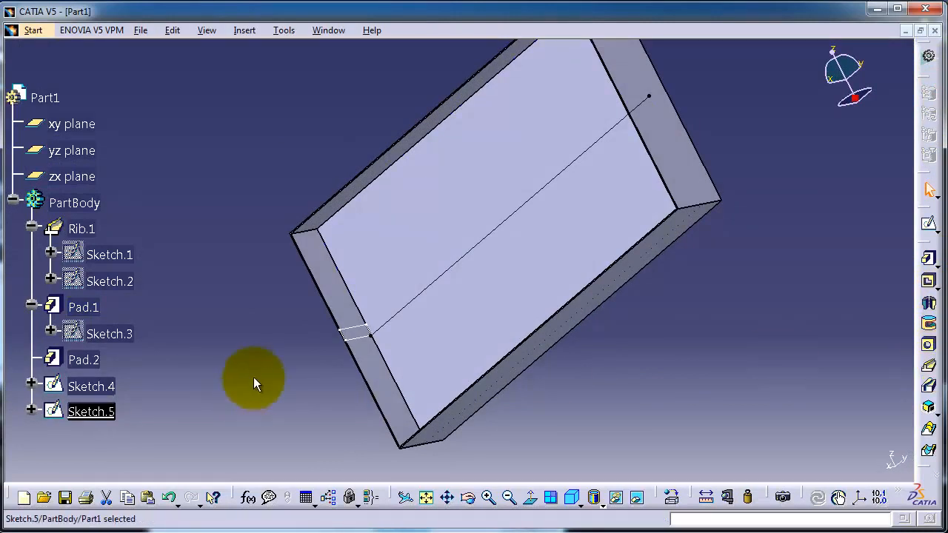
click(234, 364)
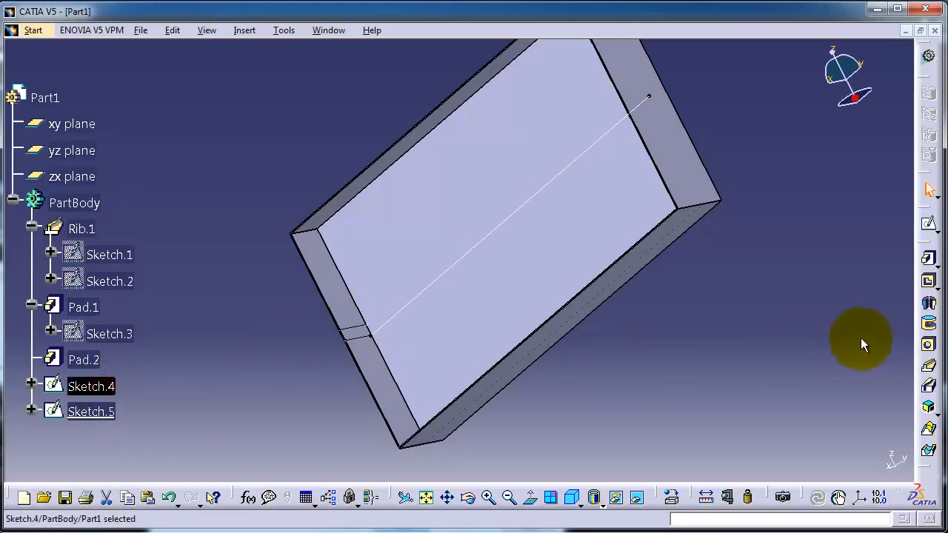
click(924, 368)
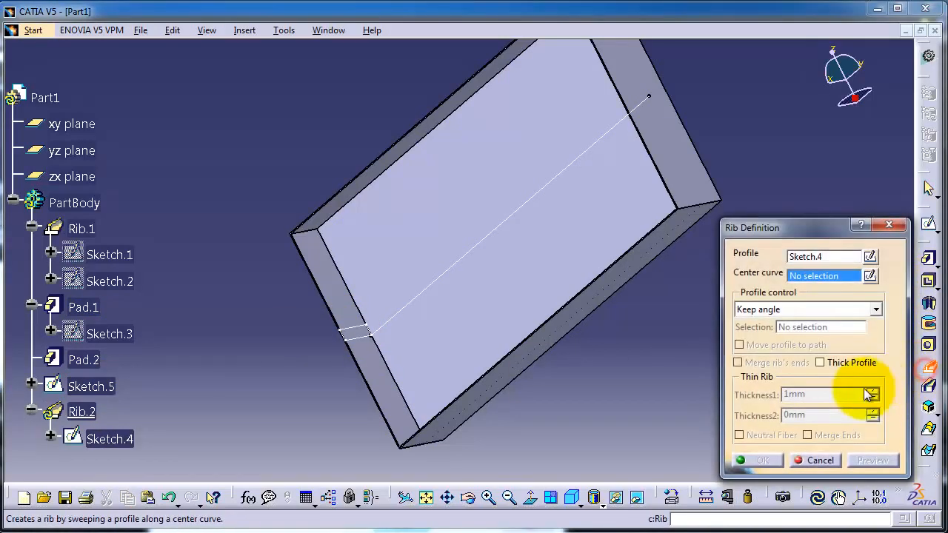
click(575, 170)
click(763, 459)
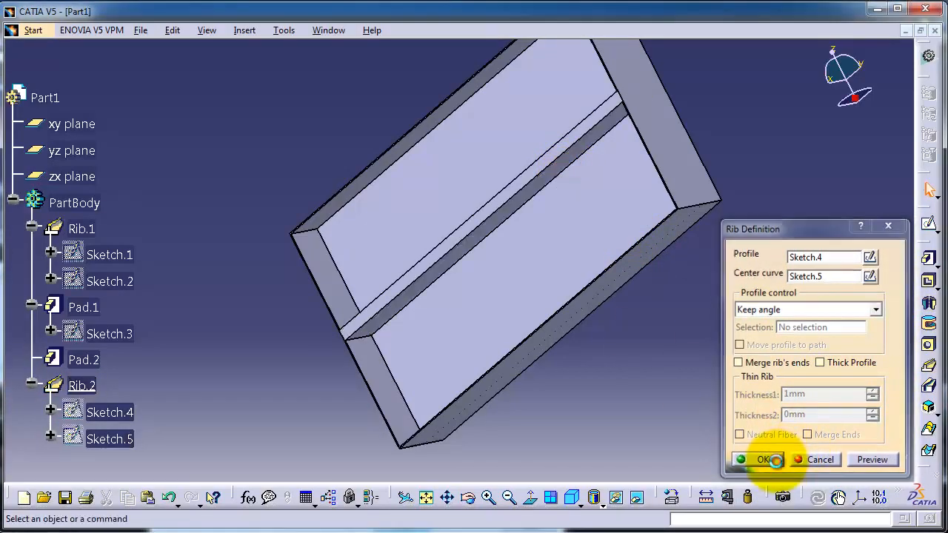
middle_drag(641, 368, 629, 227)
middle_drag(377, 279, 377, 301)
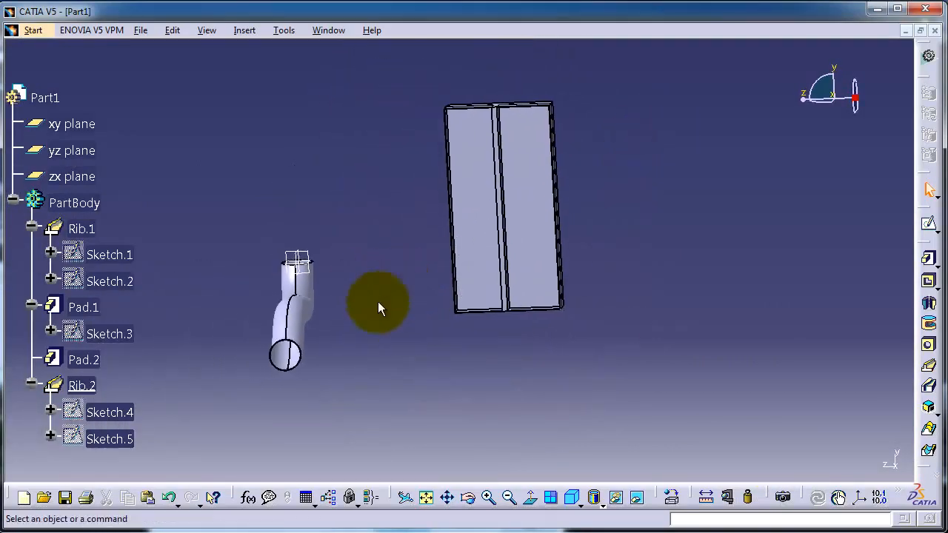
middle_drag(508, 226, 679, 195)
middle_drag(414, 376, 478, 81)
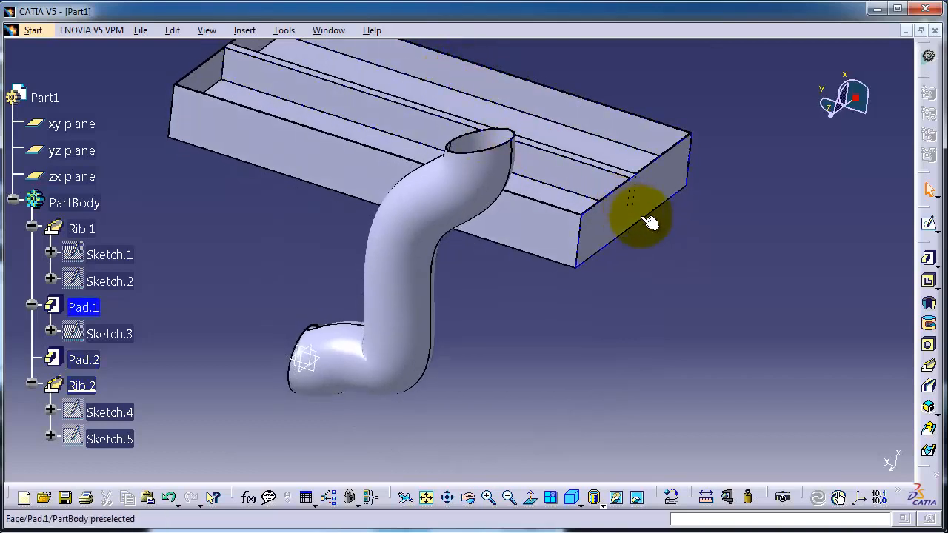